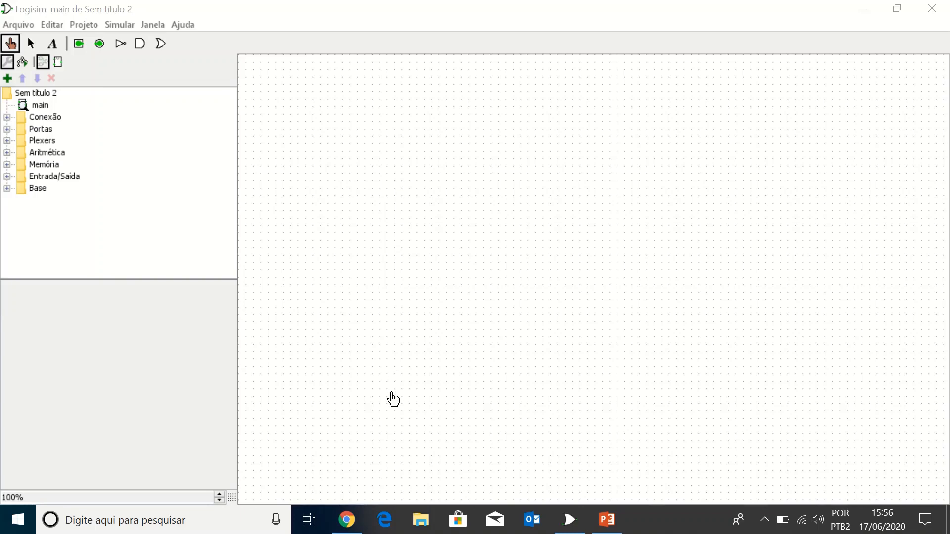
Step: Switch to Chrome and open the Logisim download page from the Portuguese site at cburch.com/logisim/pt/index.html
left_click(348, 520)
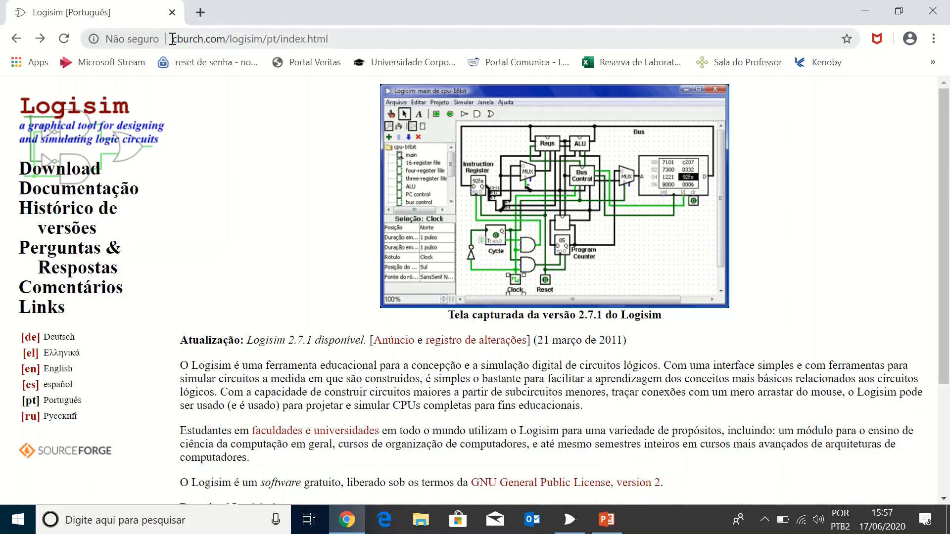
left_click_drag(172, 38, 342, 32)
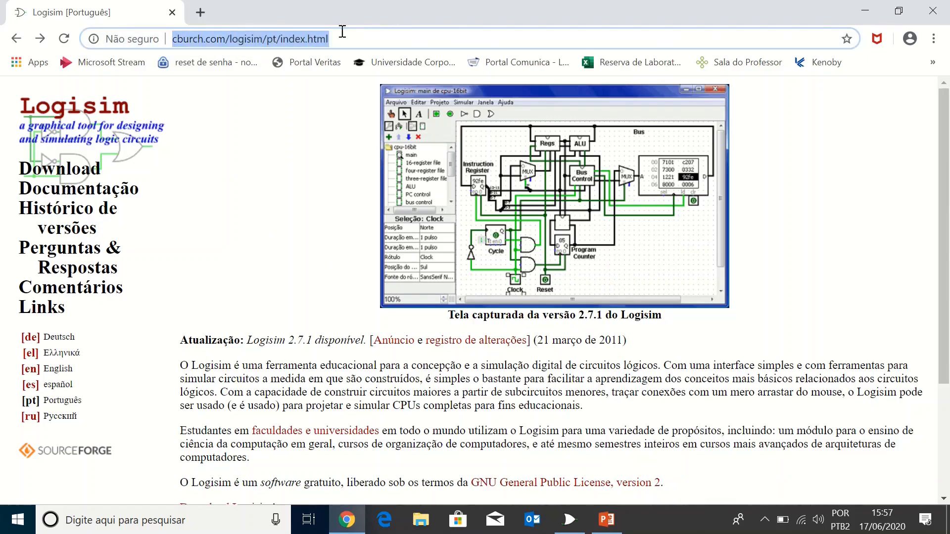
left_click(291, 151)
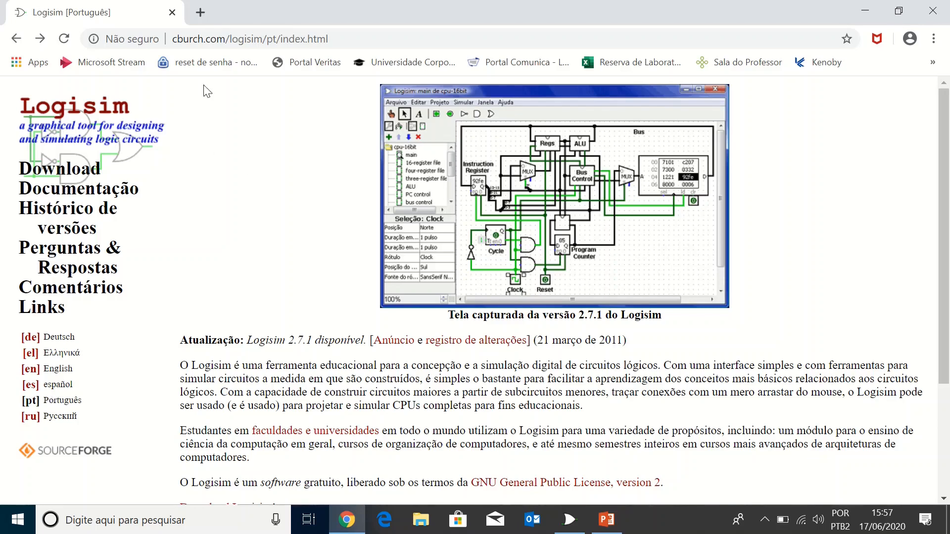
scroll(273, 214, "down", 3)
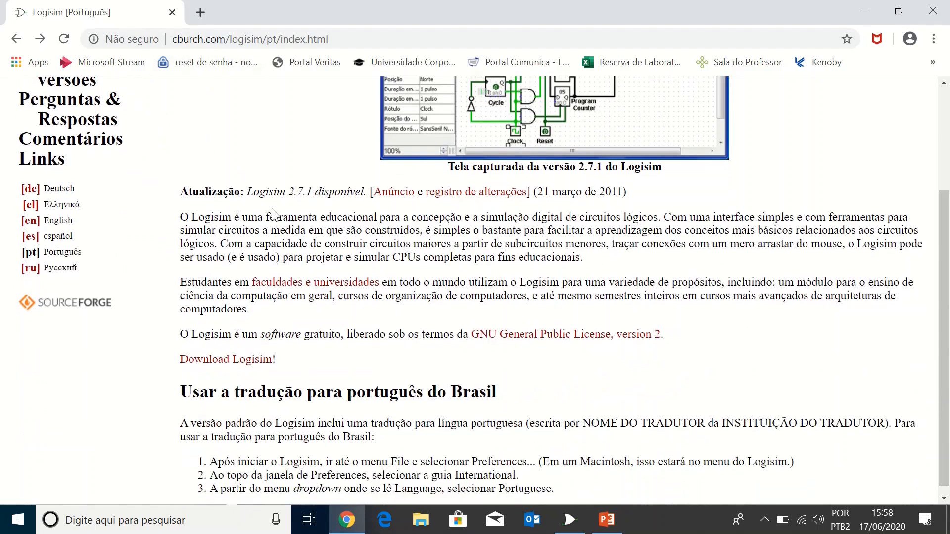
left_click(245, 366)
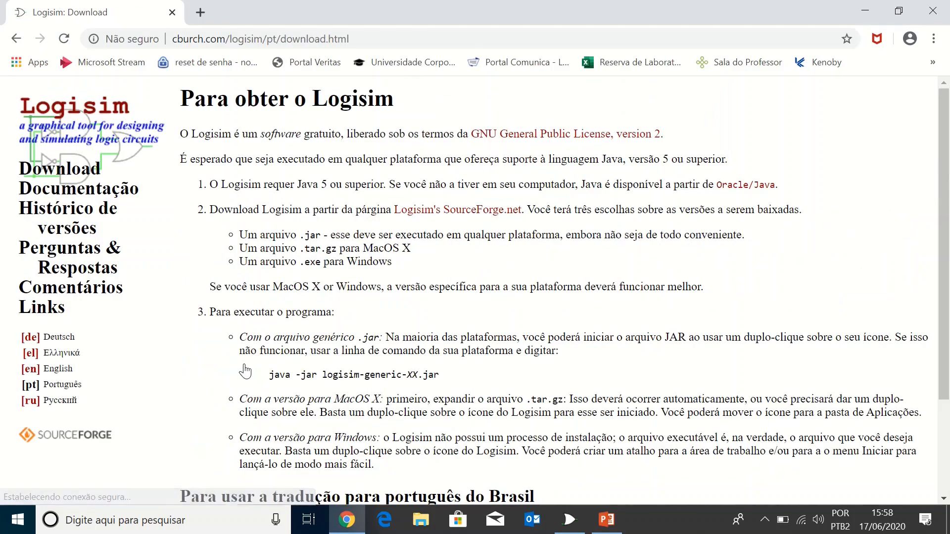
Step: Download the Logisim installer from Logisim's SourceForge.net page and return to the Logisim window
scroll(244, 371, "down", 2)
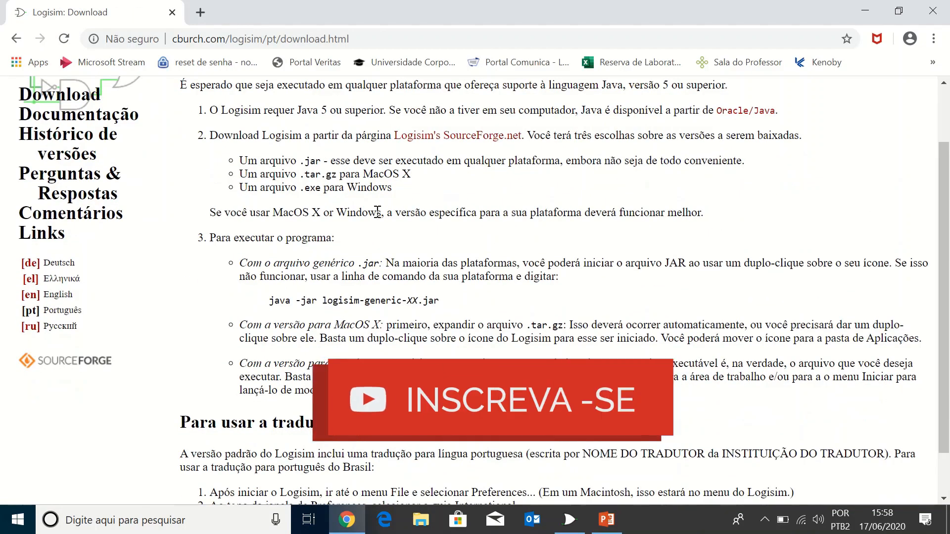
left_click_drag(210, 135, 528, 141)
left_click(528, 141)
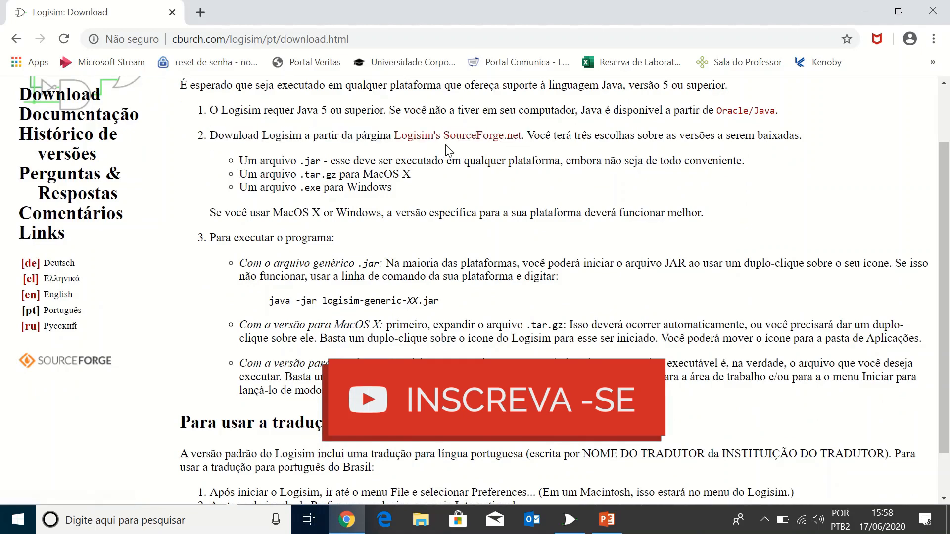
left_click(483, 141)
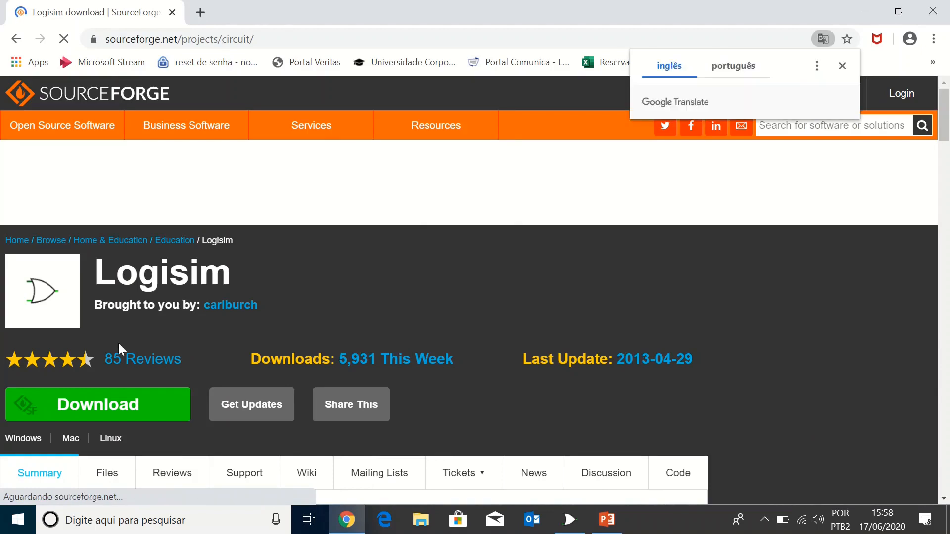
left_click(104, 415)
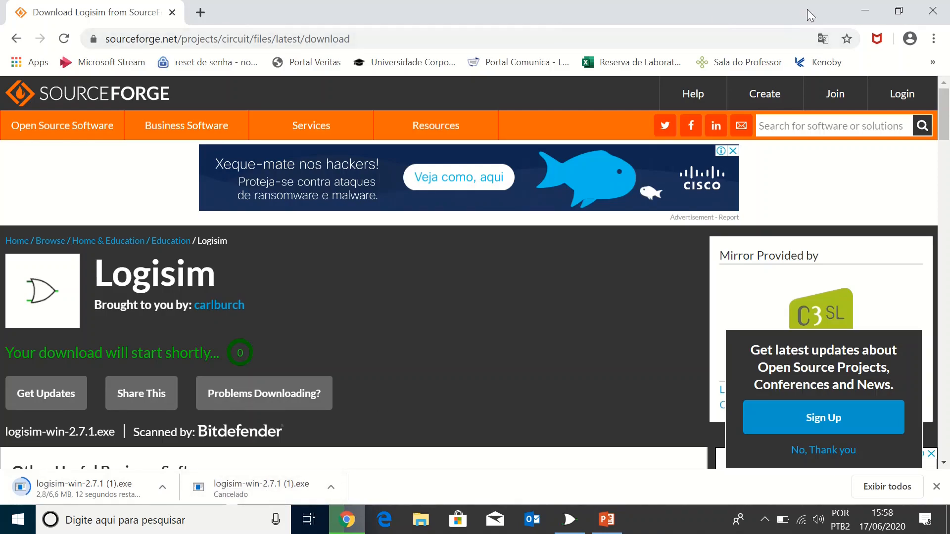
left_click(862, 4)
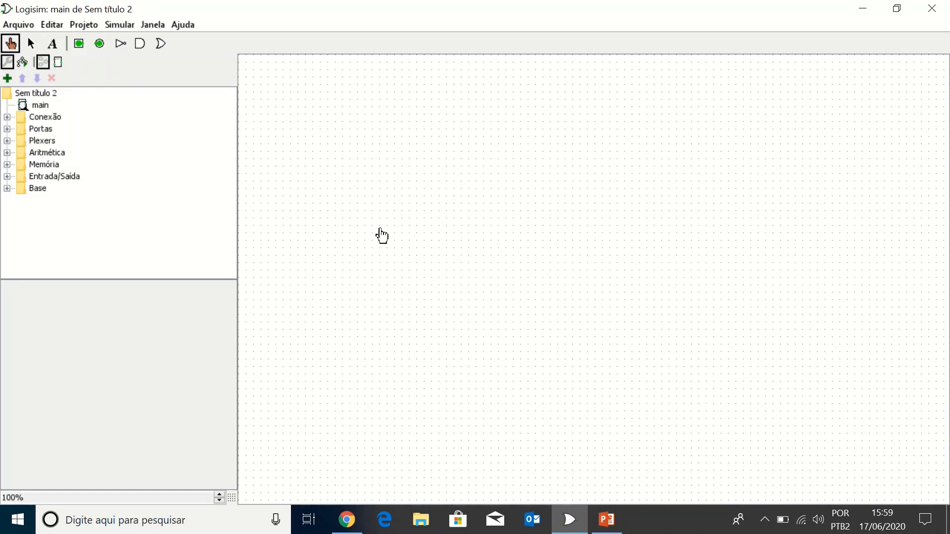
Step: Examine the components in the Conexão and Portas libraries
left_click(7, 118)
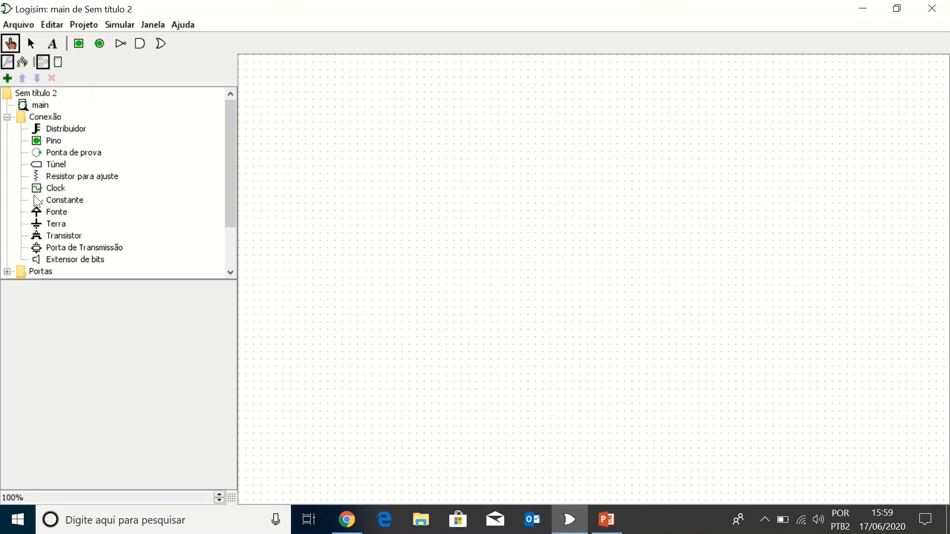
left_click(7, 117)
left_click(7, 128)
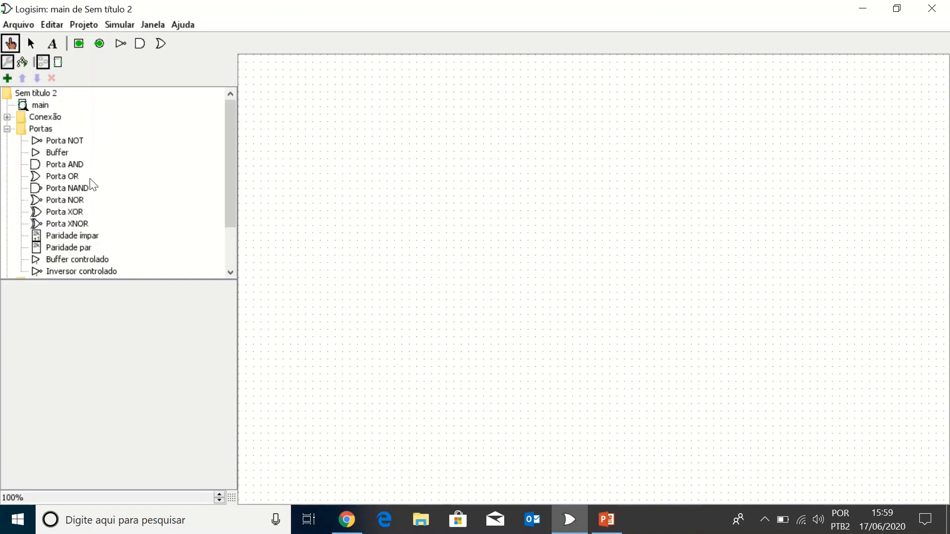
scroll(112, 222, "down", 1)
scroll(112, 223, "up", 1)
scroll(112, 223, "down", 1)
left_click(7, 93)
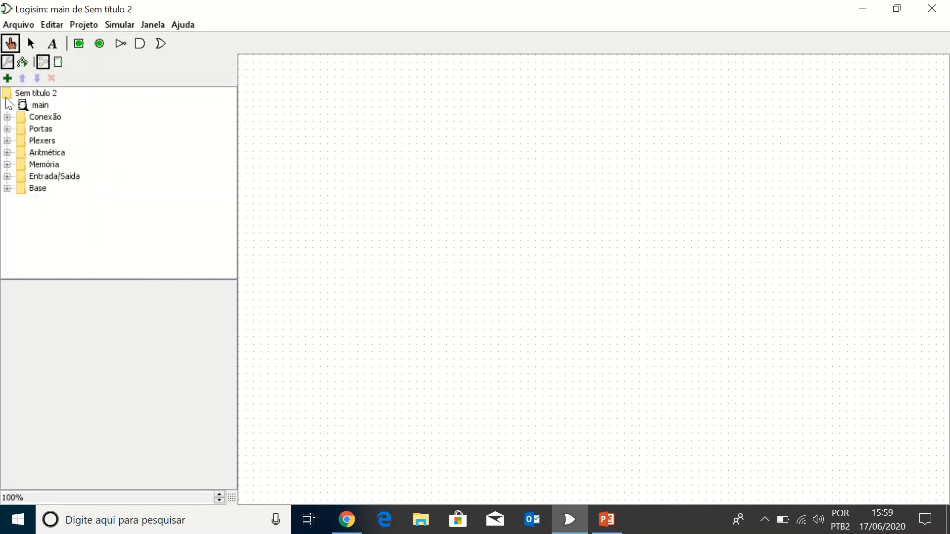
Step: Examine the components in the Plexers, Aritmética and Memória libraries
left_click(7, 141)
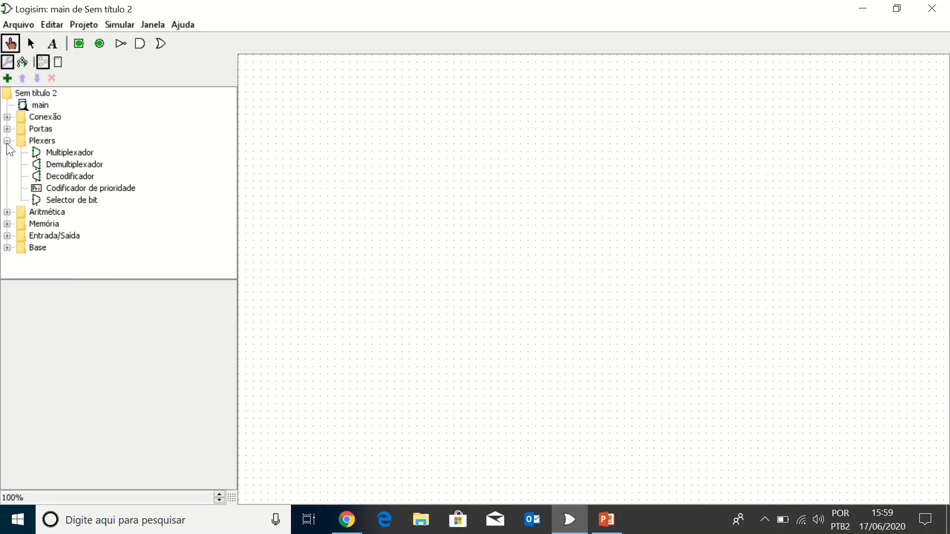
left_click(7, 212)
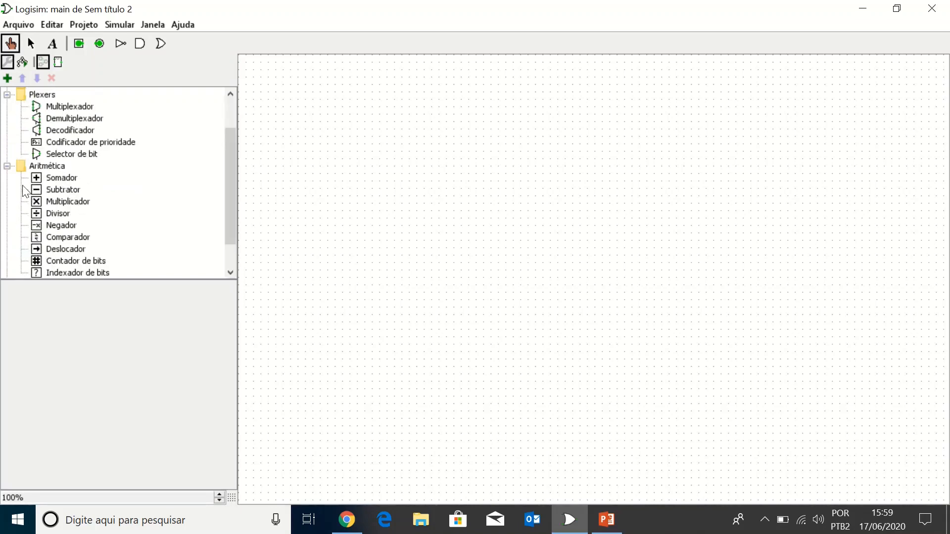
left_click(7, 166)
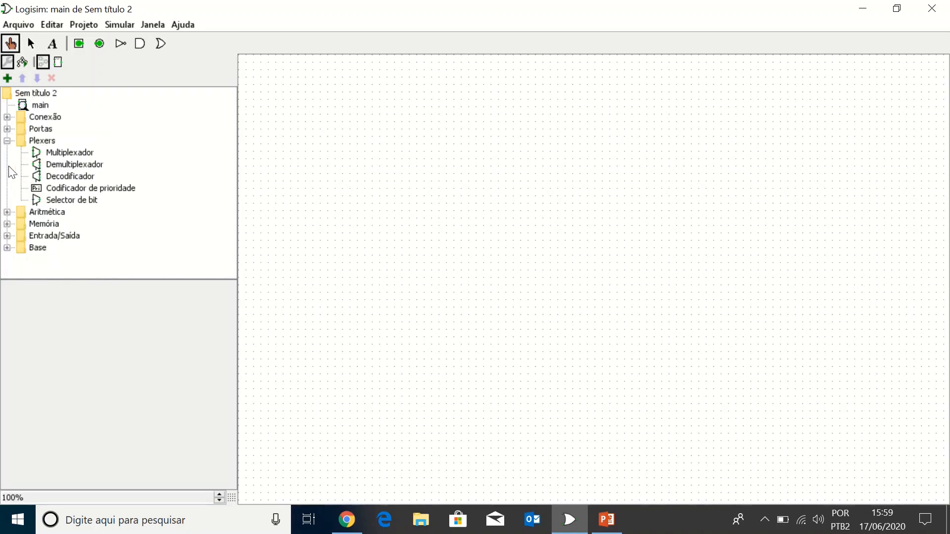
left_click(7, 223)
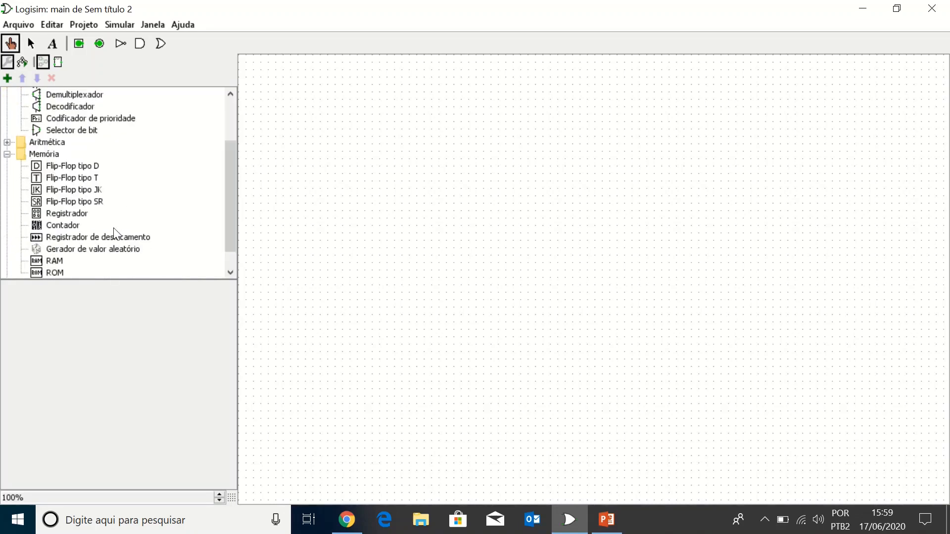
scroll(168, 211, "down", 1)
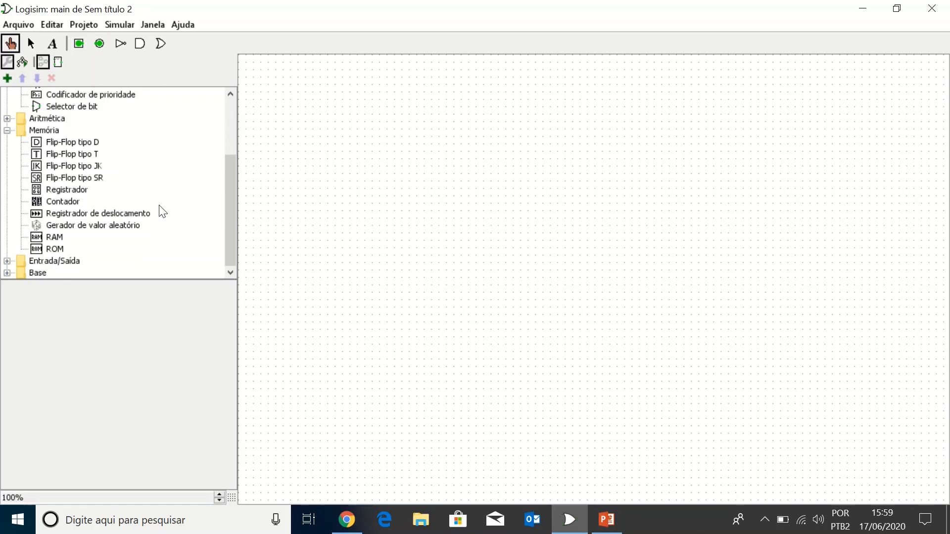
left_click(7, 131)
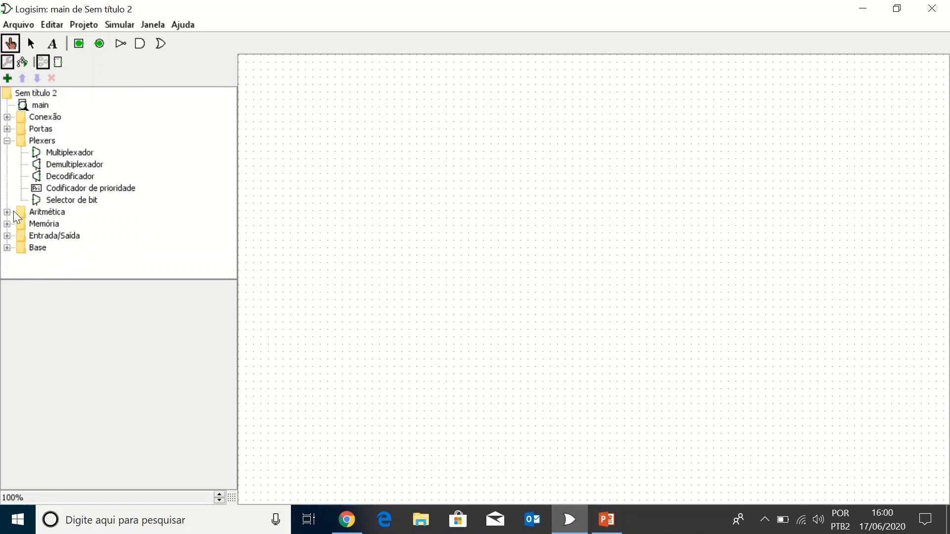
left_click(7, 140)
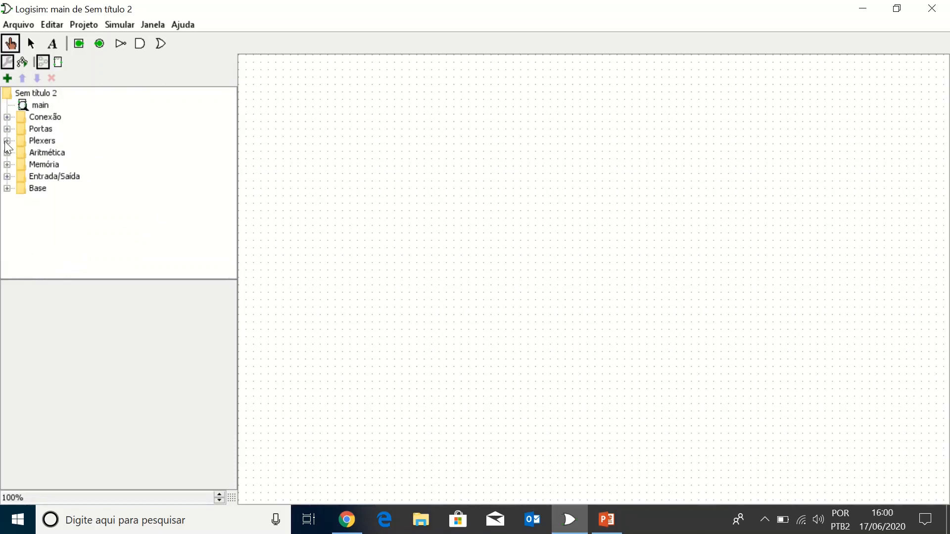
Step: Examine the input and output components in the Entrada/Saída library
left_click(8, 177)
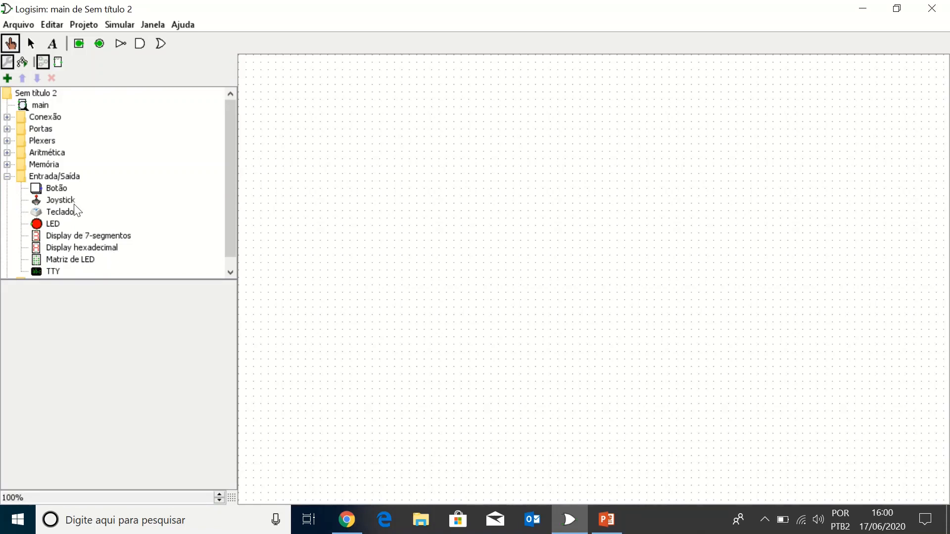
left_click(10, 178)
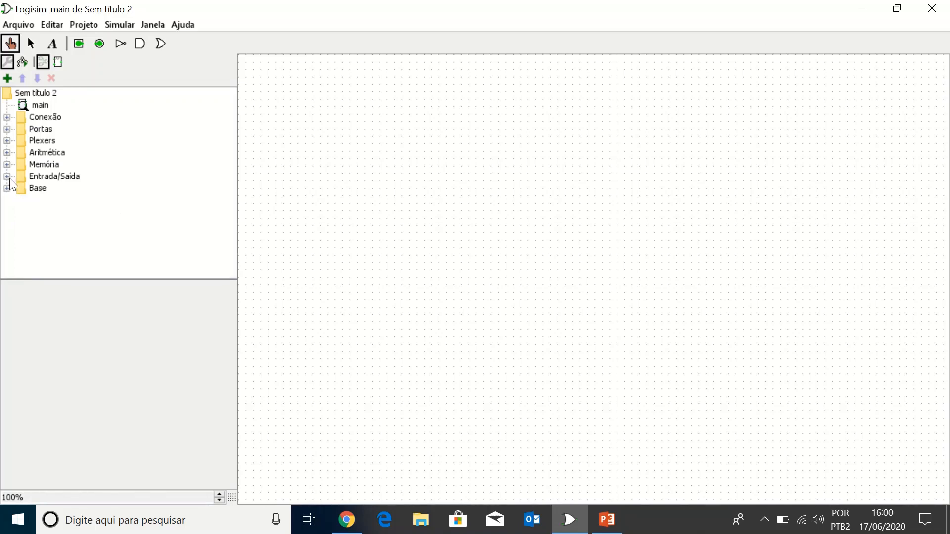
left_click(10, 178)
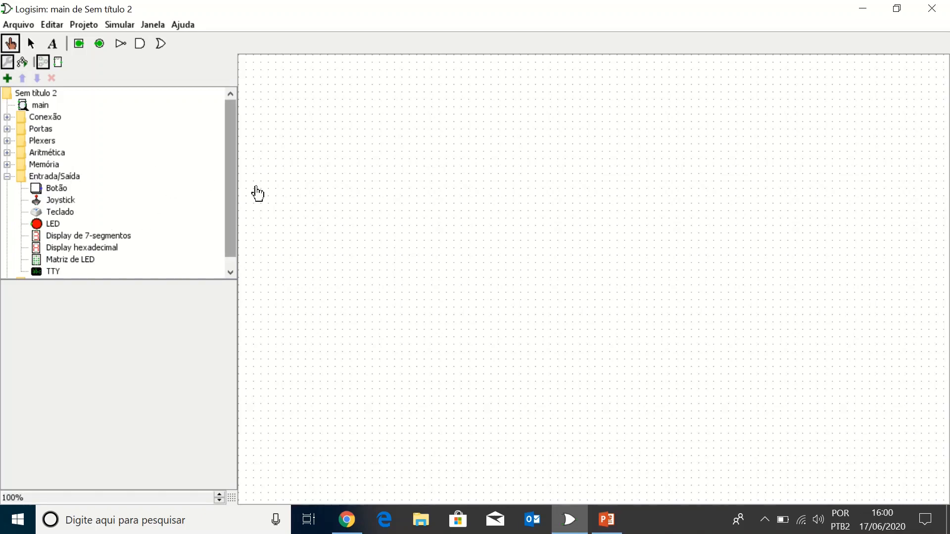
left_click(6, 177)
left_click(7, 178)
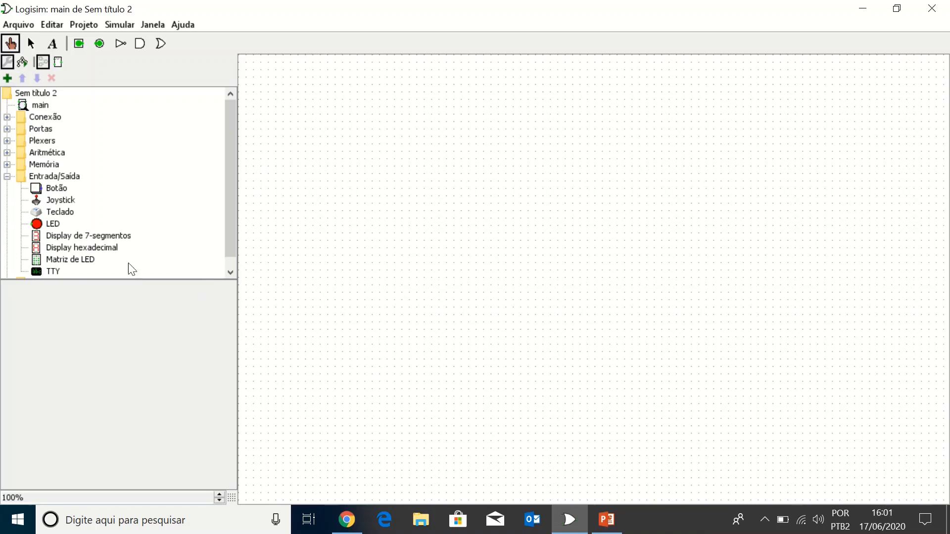
Step: Place an AND gate from the Portas library in the upper middle of the canvas and shift it slightly down and right
left_click(7, 129)
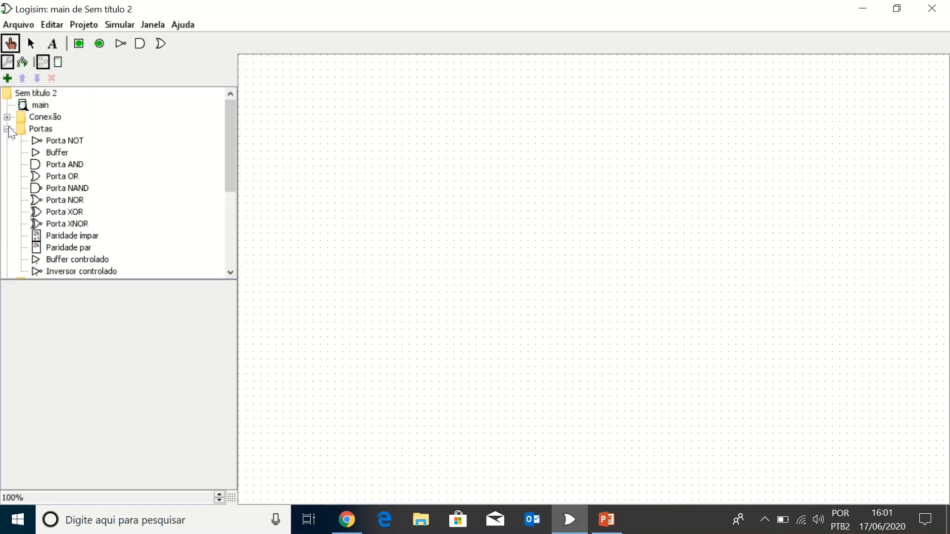
left_click(74, 164)
mouse_move(75, 165)
left_mouse_down()
mouse_move(174, 174)
mouse_move(72, 168)
left_mouse_up()
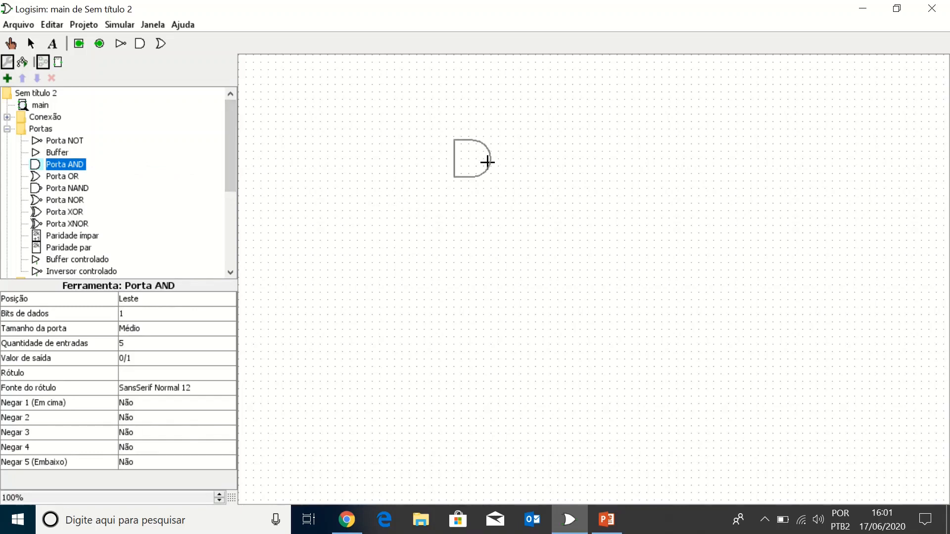
left_click(488, 162)
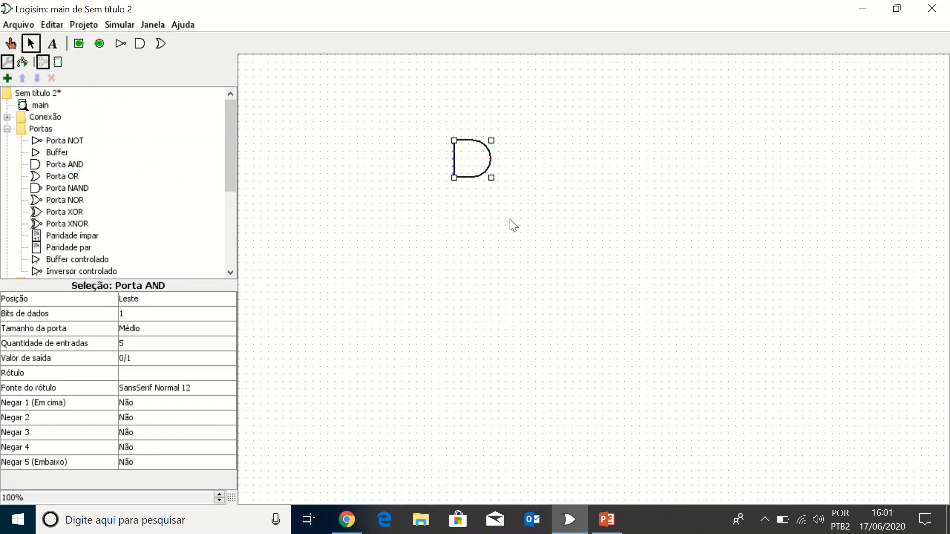
left_click_drag(476, 159, 492, 173)
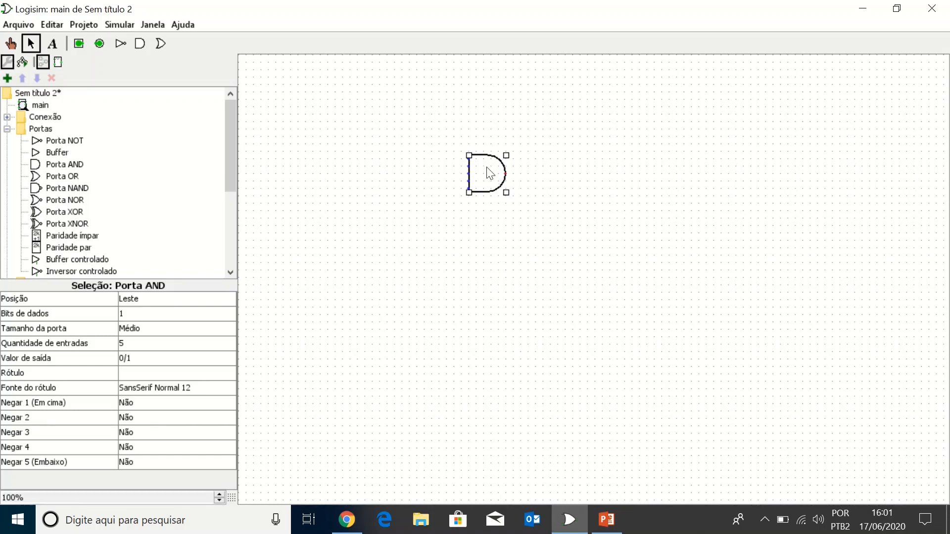
Step: Set the AND gate's number of inputs (Quantidade de entradas) to 2
left_click(139, 347)
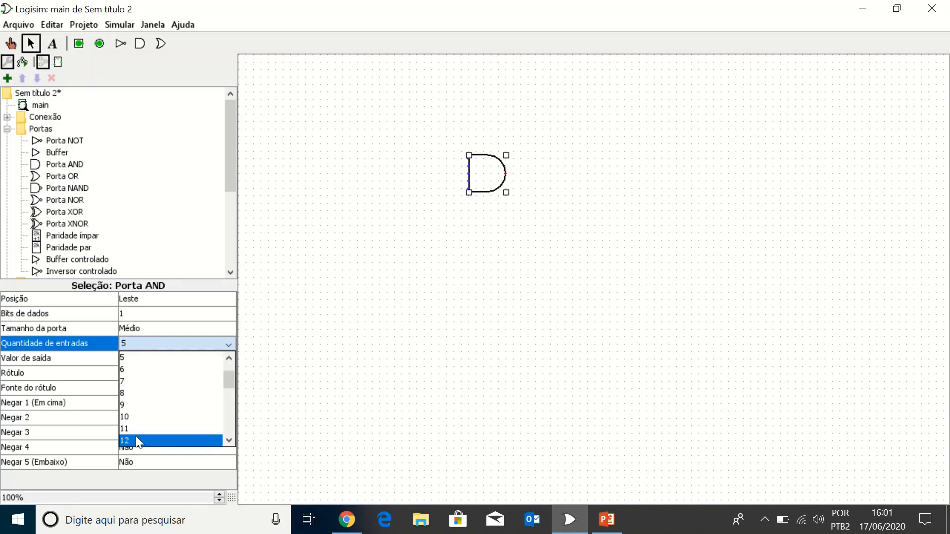
left_click(241, 382)
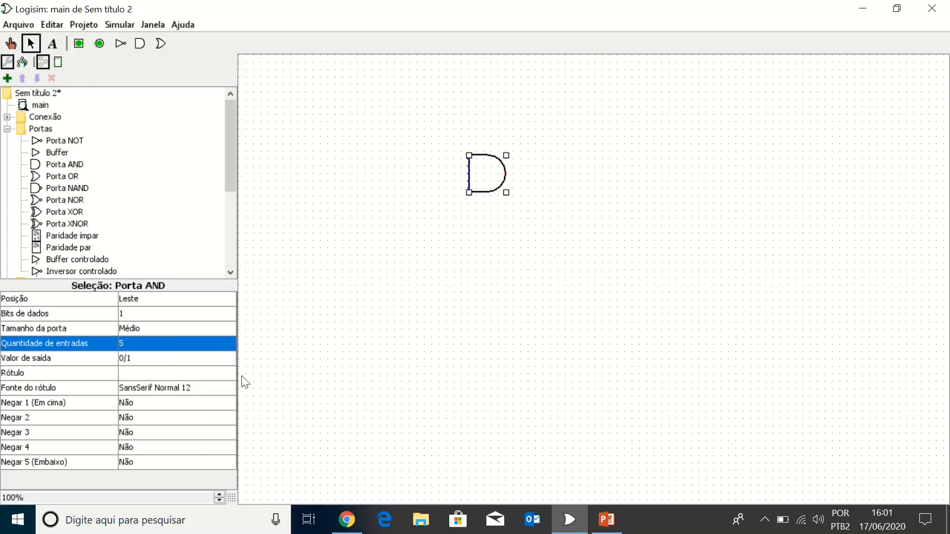
left_click(138, 343)
left_click_drag(230, 390, 230, 360)
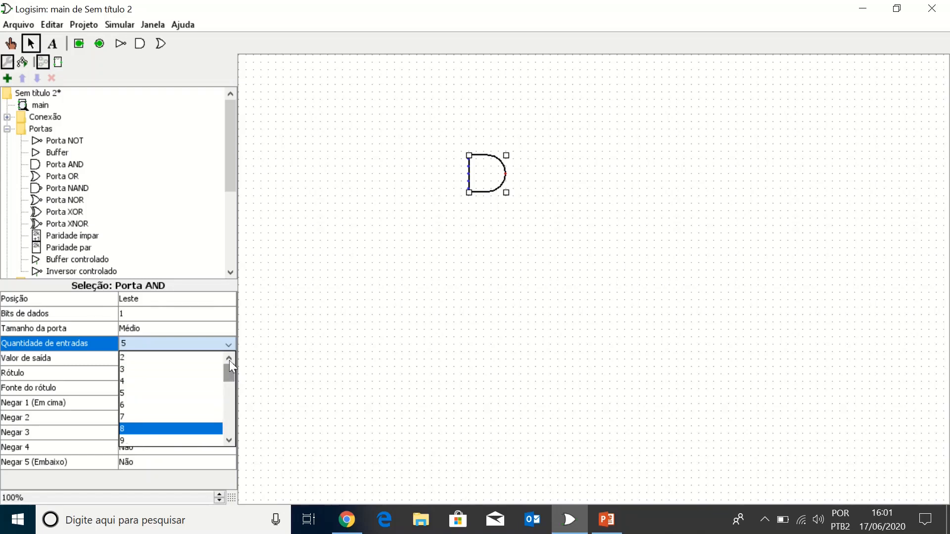
left_click(149, 369)
Step: Change the AND gate's number of inputs (Quantidade de entradas) to 3 and back to 5
left_click(150, 340)
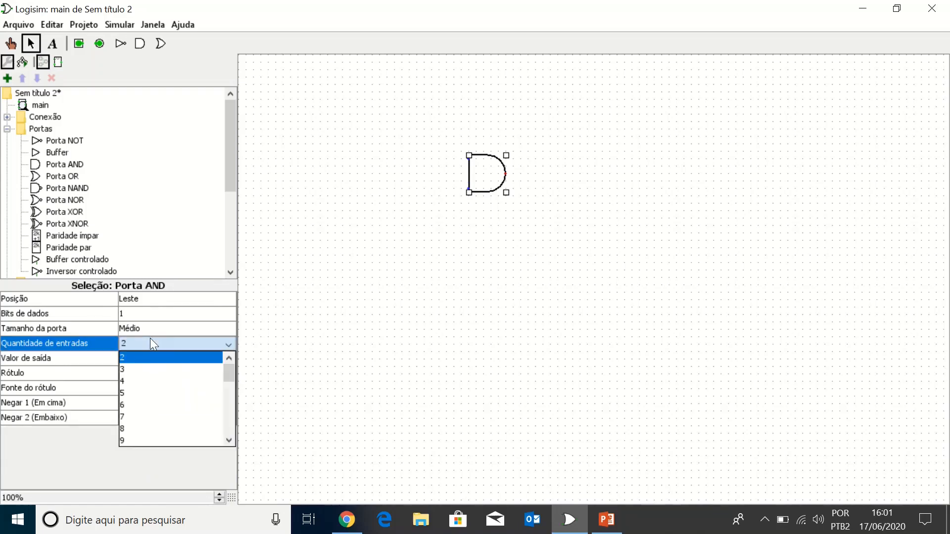
left_click(135, 367)
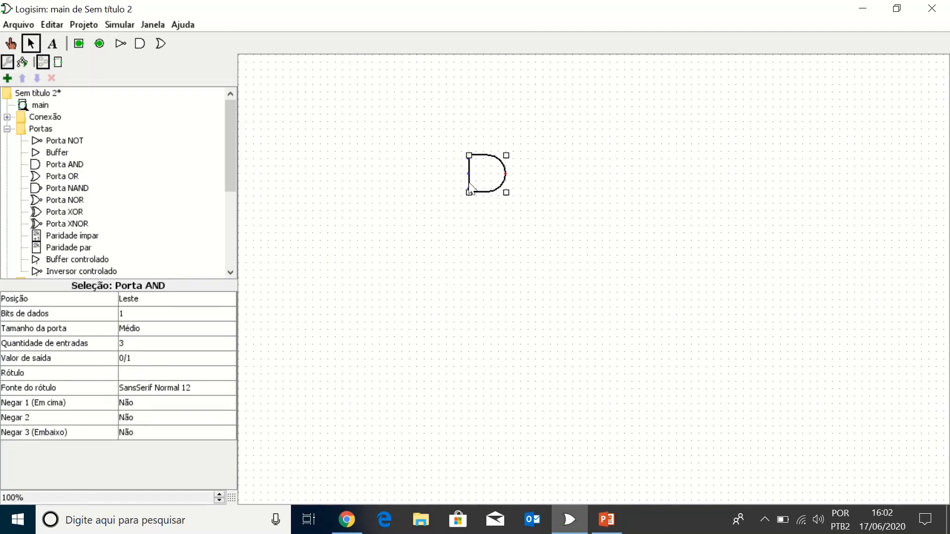
left_click(138, 343)
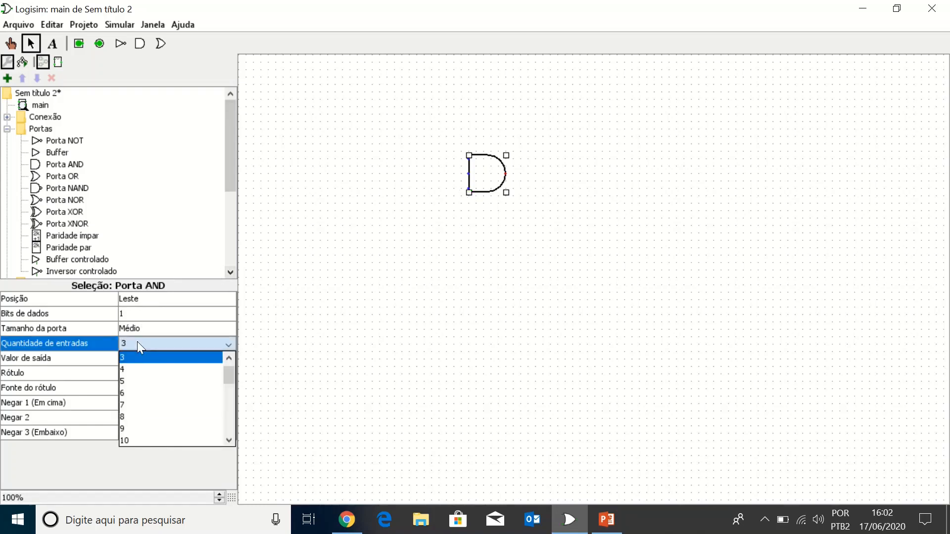
left_click(140, 381)
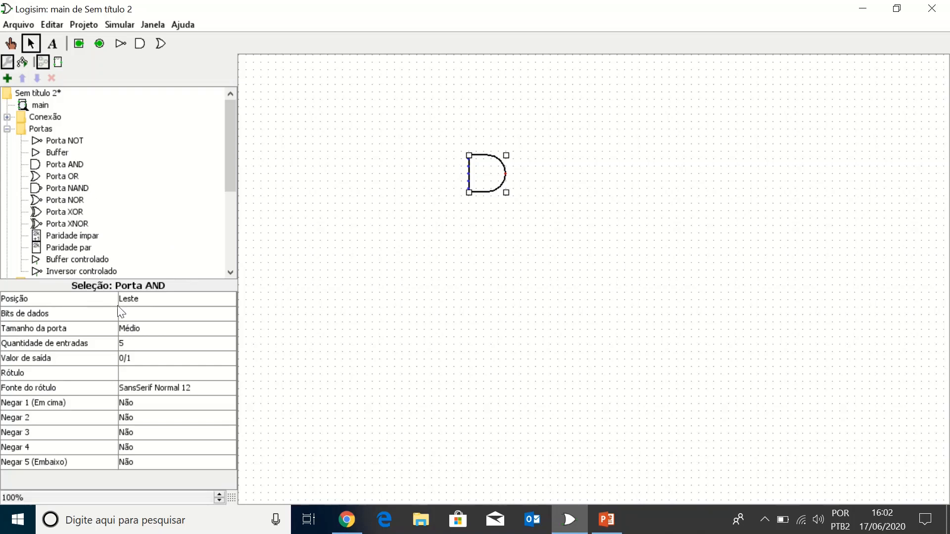
Step: Set the AND gate's label (Rótulo) to AND
left_click(135, 372)
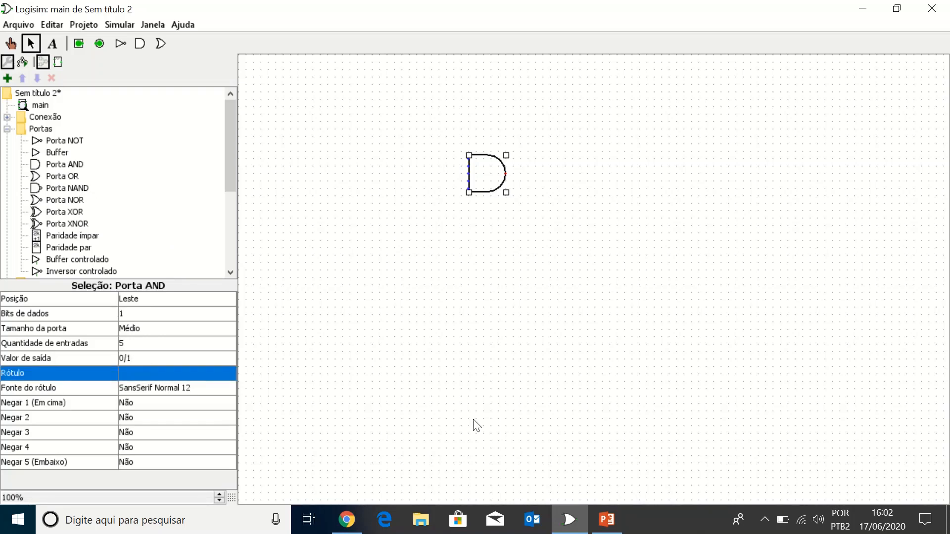
left_click(160, 375)
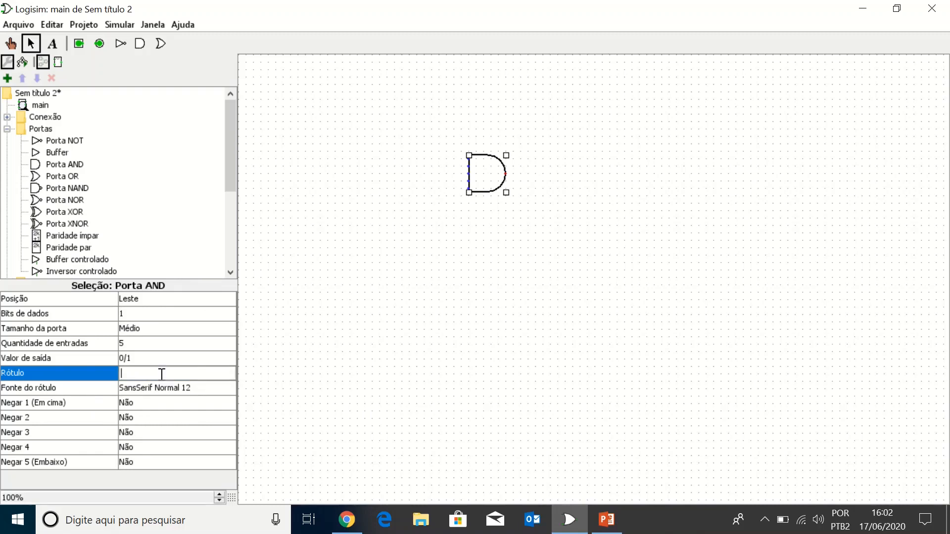
type("AND")
key("Return")
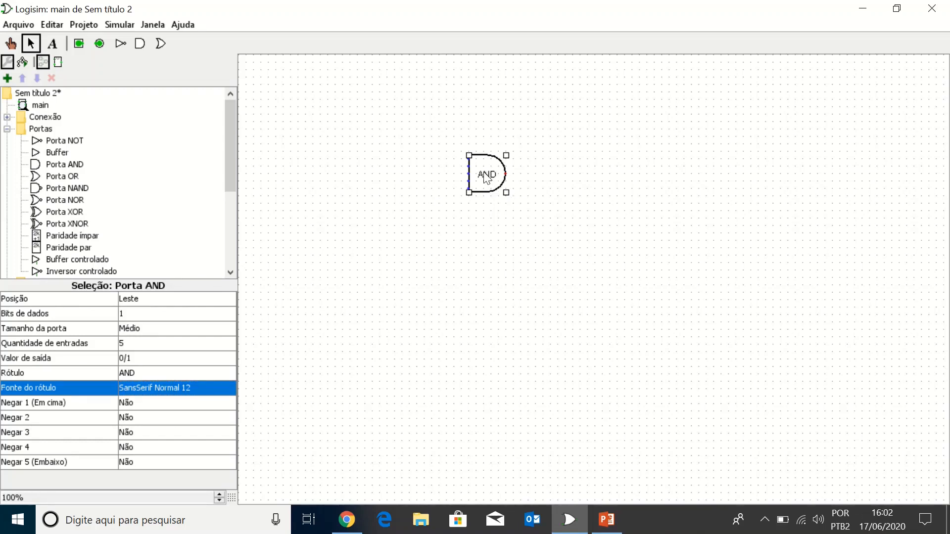
left_click(151, 376)
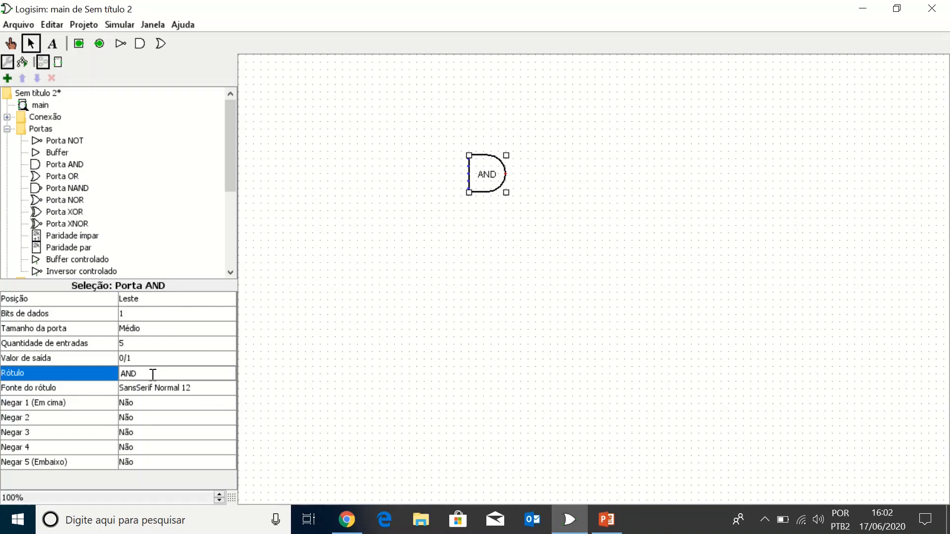
key("Return")
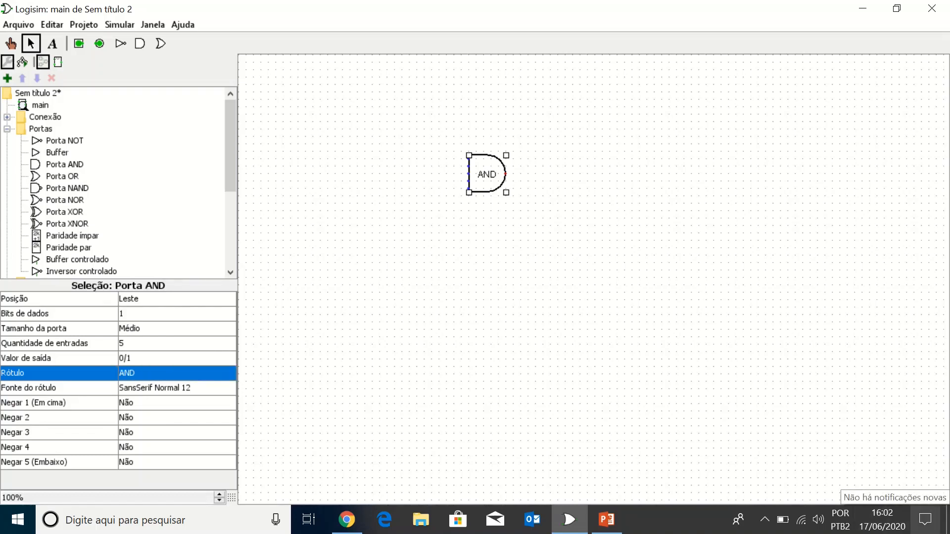
Step: Change the AND gate's label (Rótulo) to E and back to AND, and deselect the gate
left_click(163, 372)
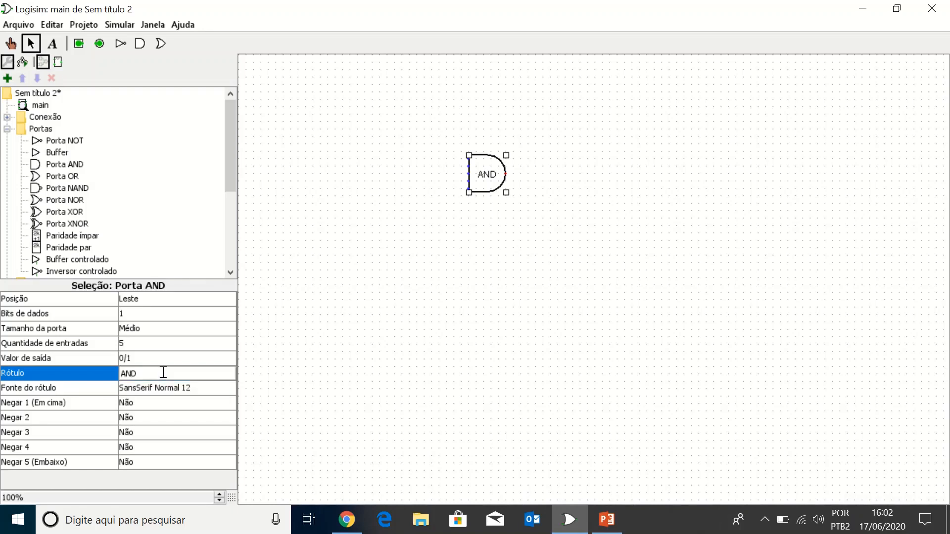
key("BackSpace")
key("BackSpace")
key("BackSpace")
type("E")
key("Return")
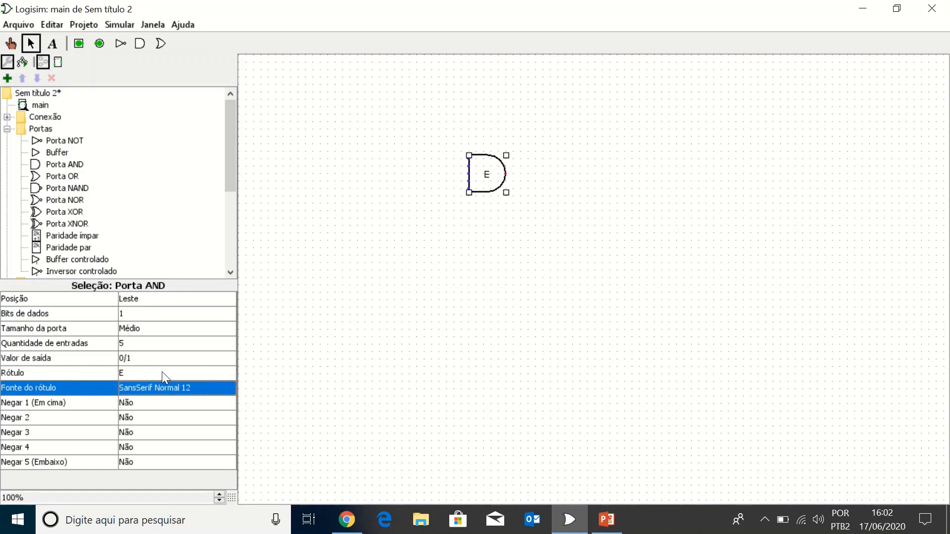
left_click(162, 372)
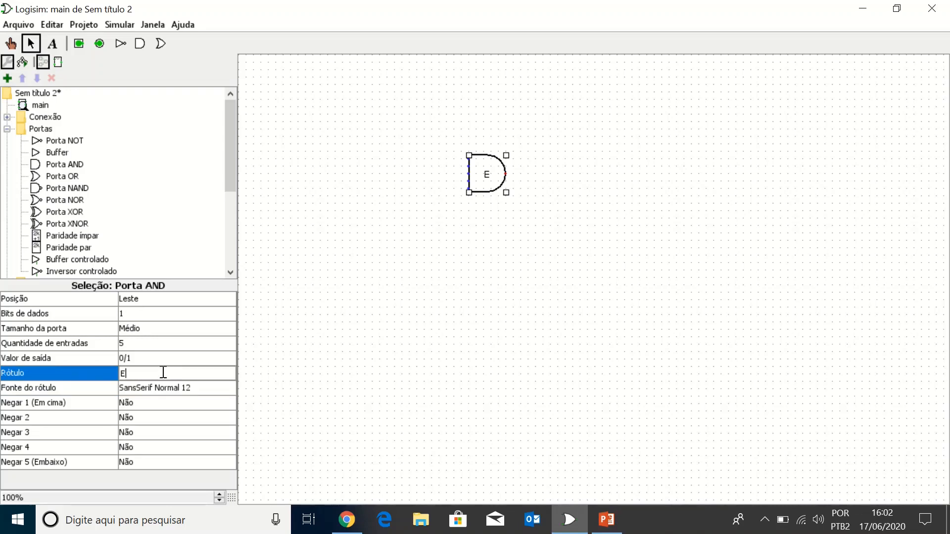
key("BackSpace")
type("AND")
left_click(390, 386)
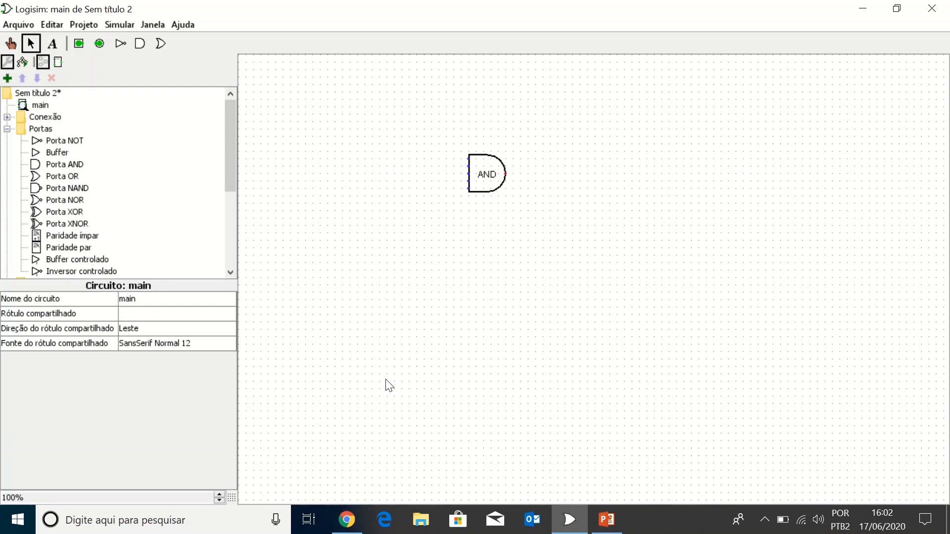
Step: Review the AND gate's Posição and Bits de dados options, keeping the position at Leste
left_click(500, 171)
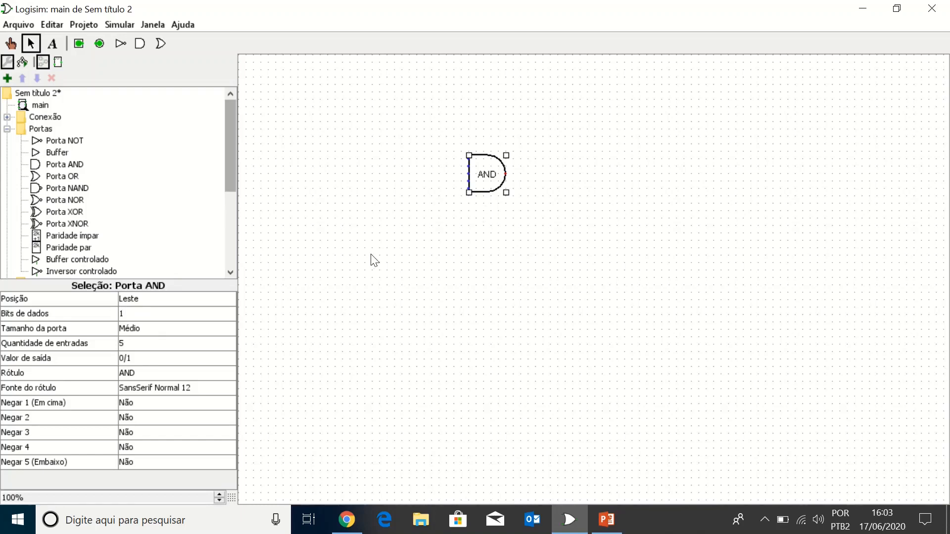
left_click(199, 303)
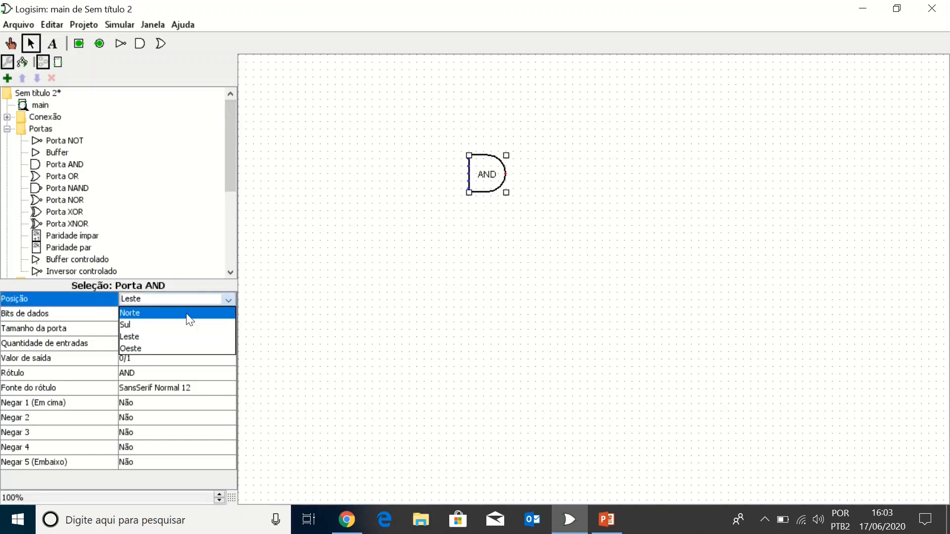
left_click(189, 337)
left_click(356, 312)
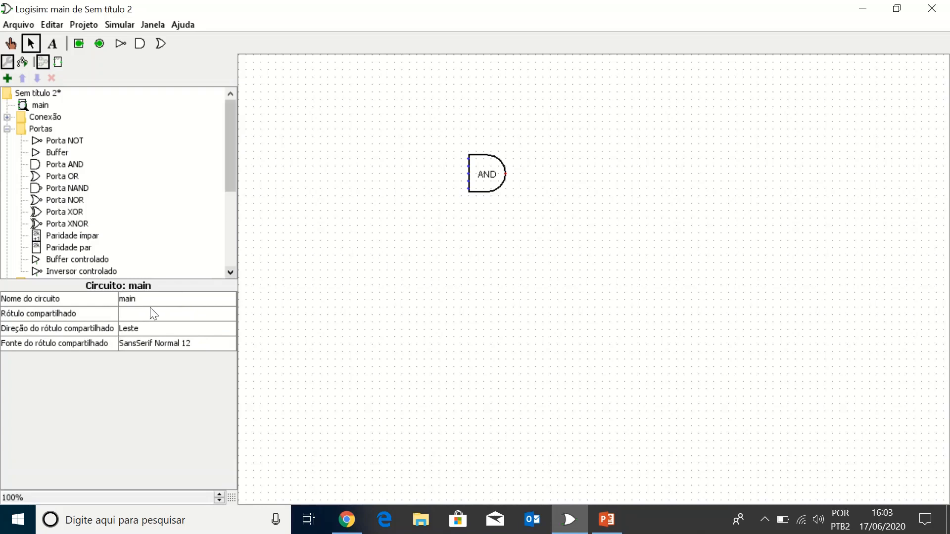
left_click(483, 179)
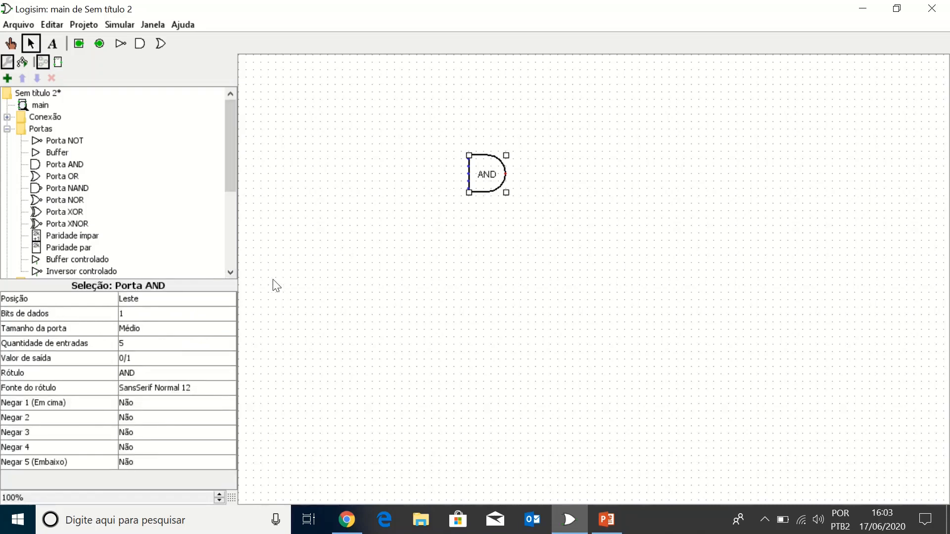
left_click(172, 314)
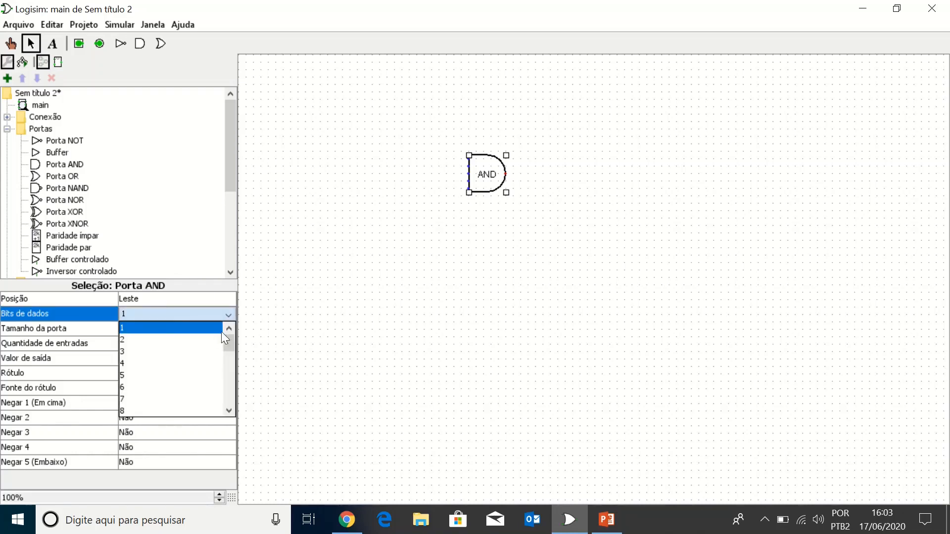
left_click(291, 333)
left_click(333, 292)
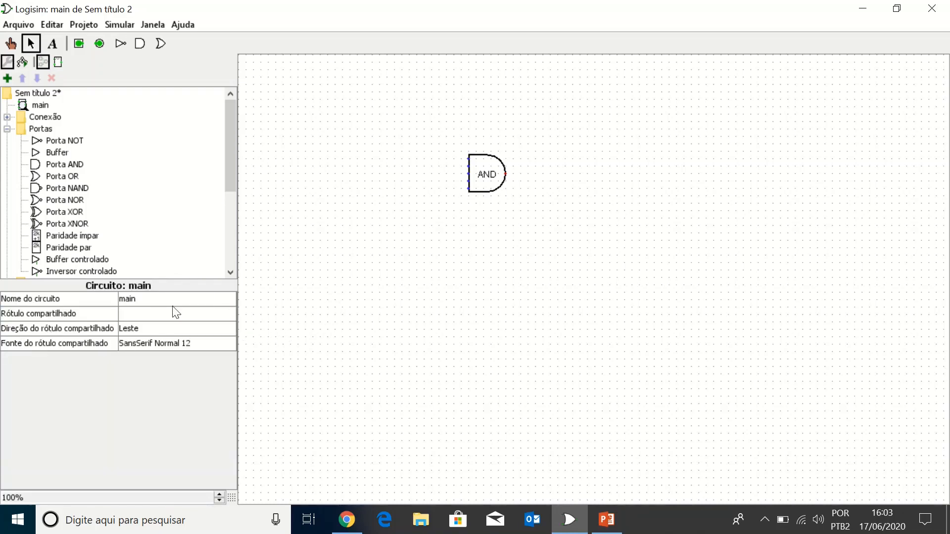
Step: Try the AND gate's size (Tamanho da porta) at Grande and Pequeno, and return it to Médio
left_click(487, 182)
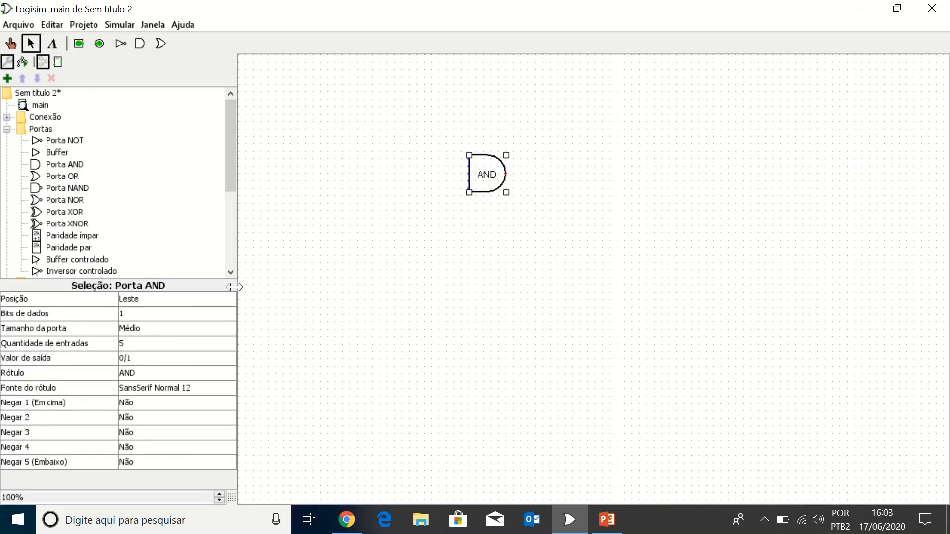
left_click(177, 329)
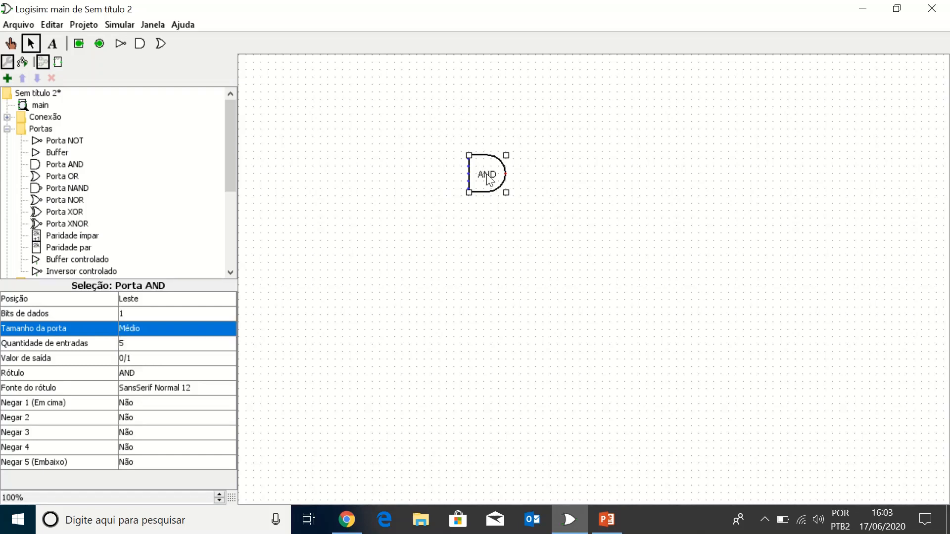
left_click(160, 327)
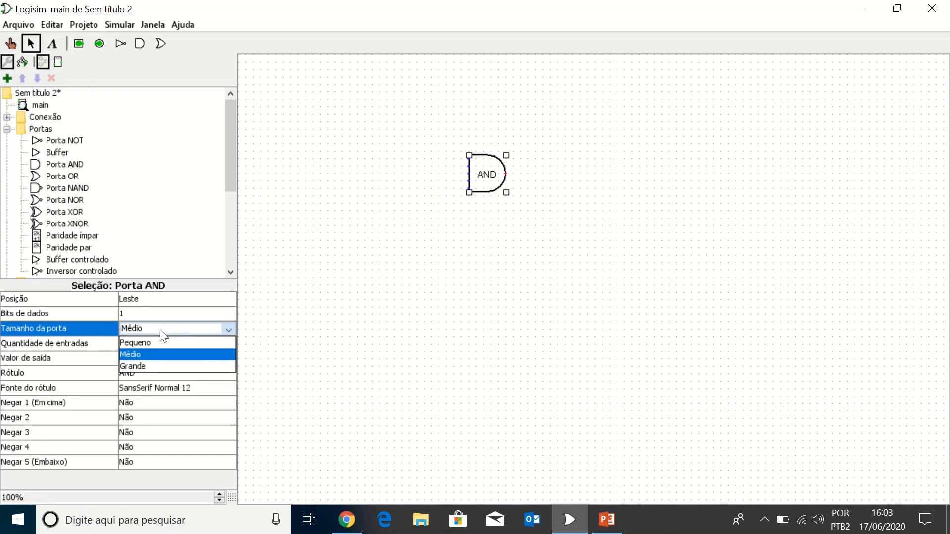
left_click(141, 368)
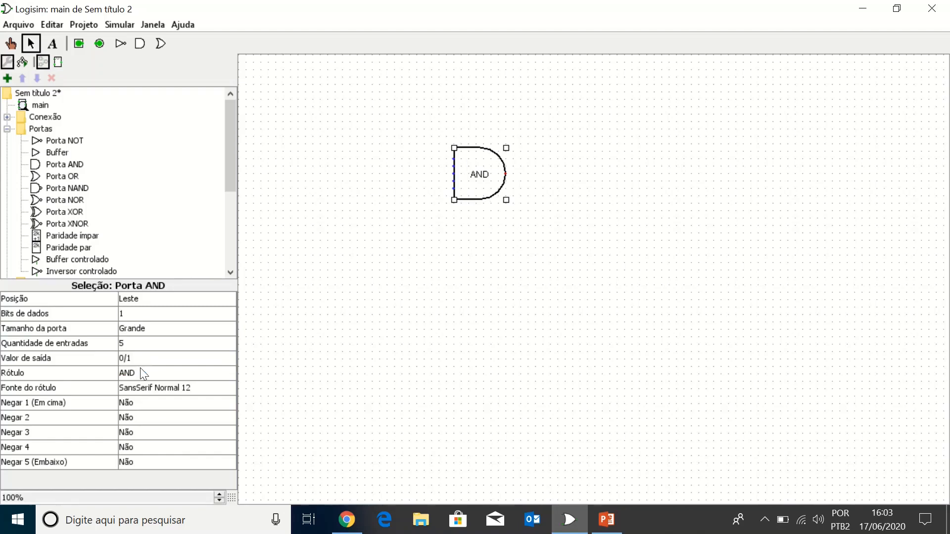
left_click(147, 332)
left_click(148, 342)
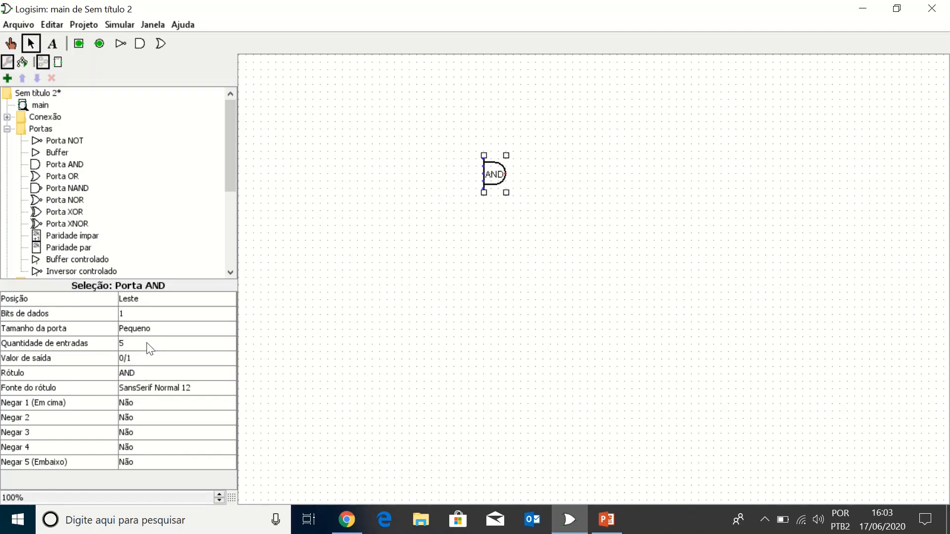
left_click(154, 329)
left_click(151, 356)
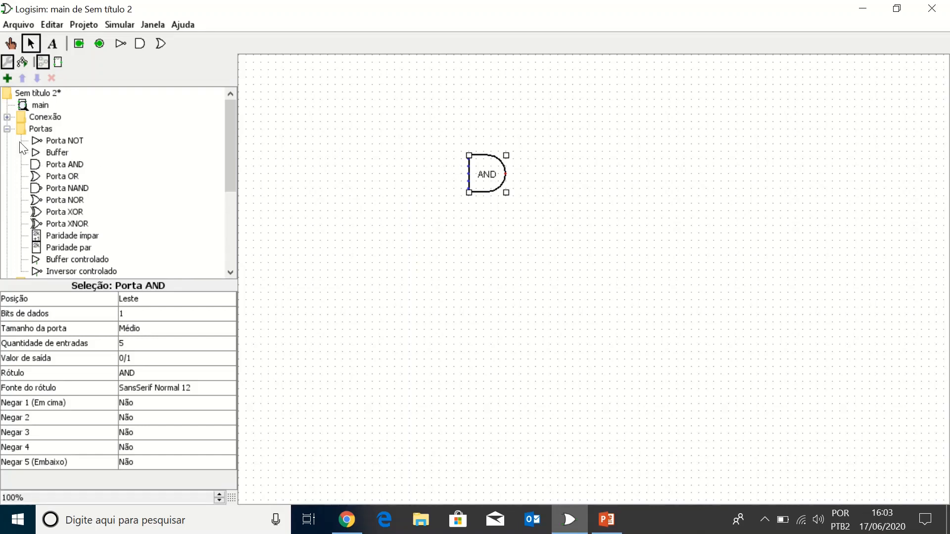
Step: Place an LED from the Entrada/Saída library to the right of the AND gate and wire the gate's output to it
left_click(8, 130)
left_click(51, 224)
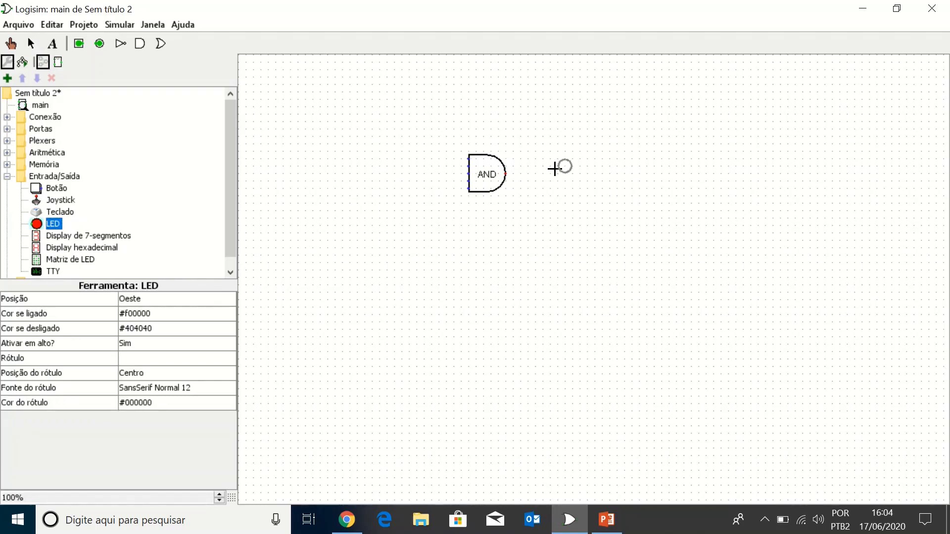
left_click(551, 169)
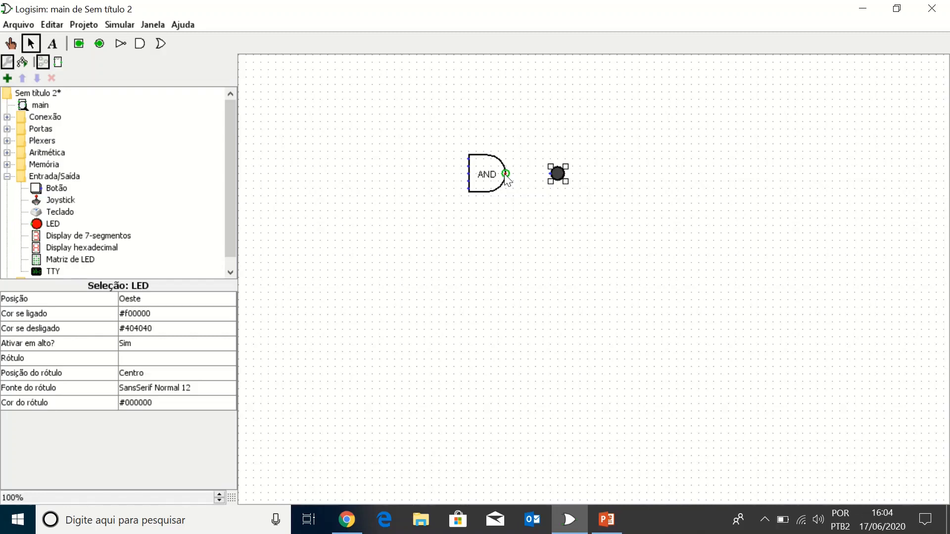
left_click_drag(505, 174, 552, 177)
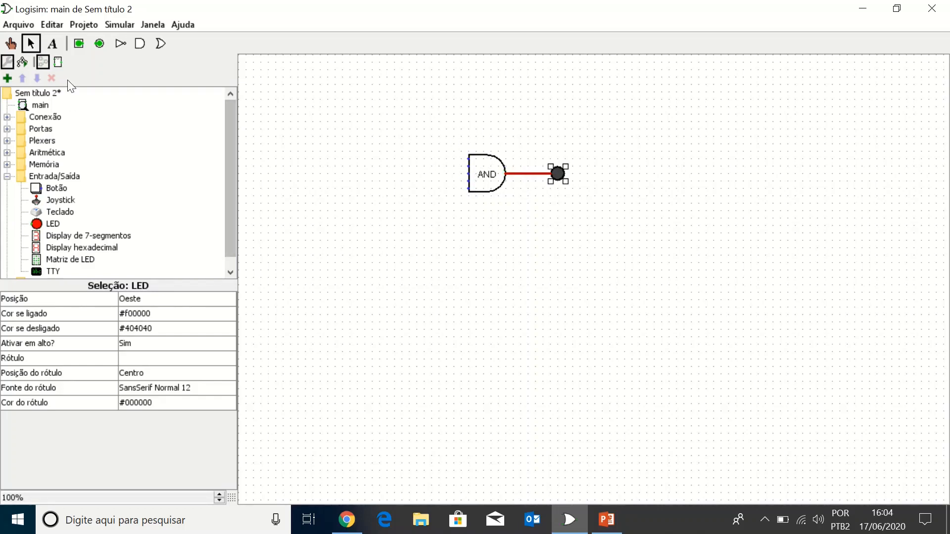
Step: Place an input pin with its position (Posição) set to Sul, above and to the left of the AND gate
left_click(78, 44)
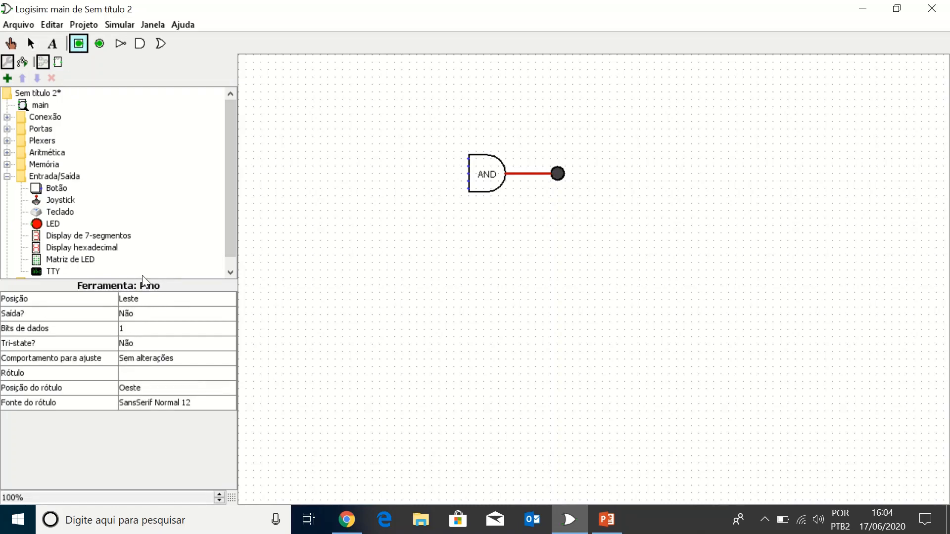
left_click(160, 299)
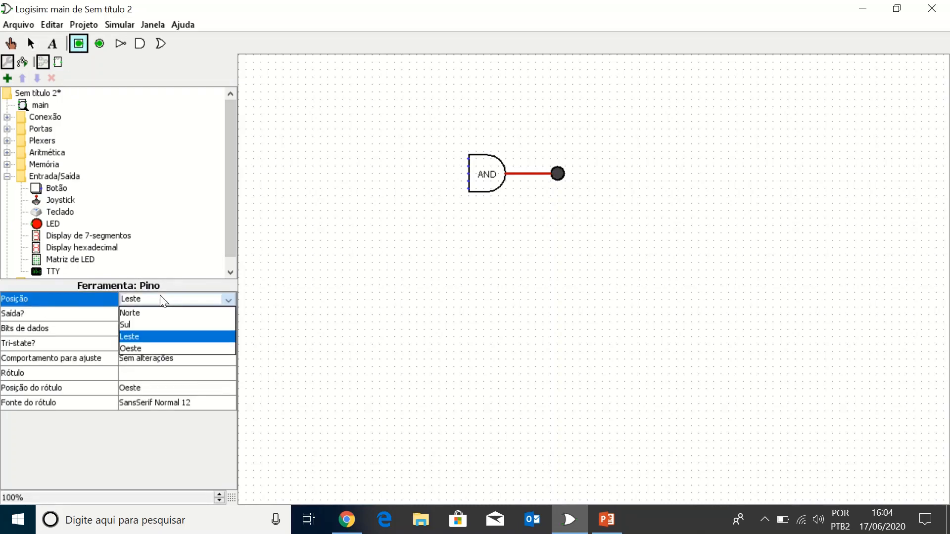
left_click(160, 325)
left_click(315, 108)
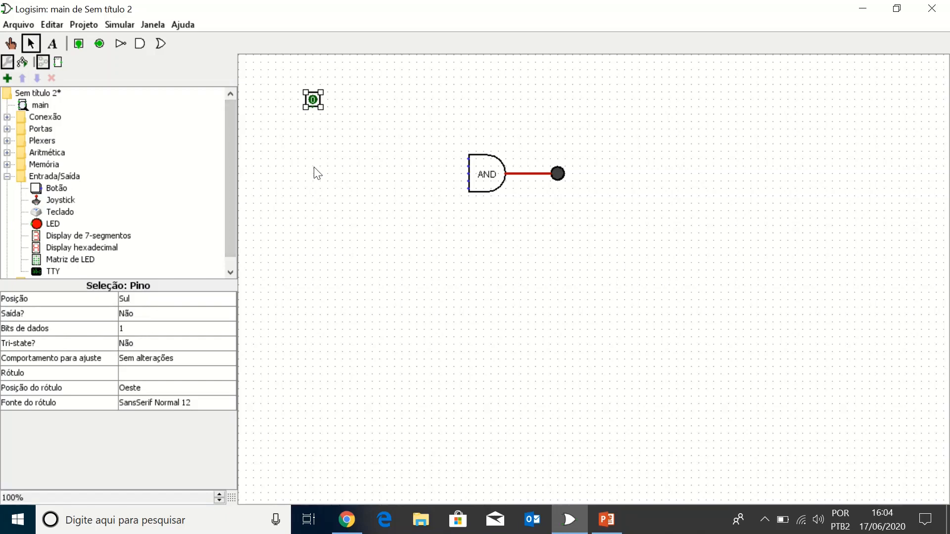
Step: Place a second input pin to the right of the first, keep its Posição at Sul, and check the first pin's properties
left_click(78, 43)
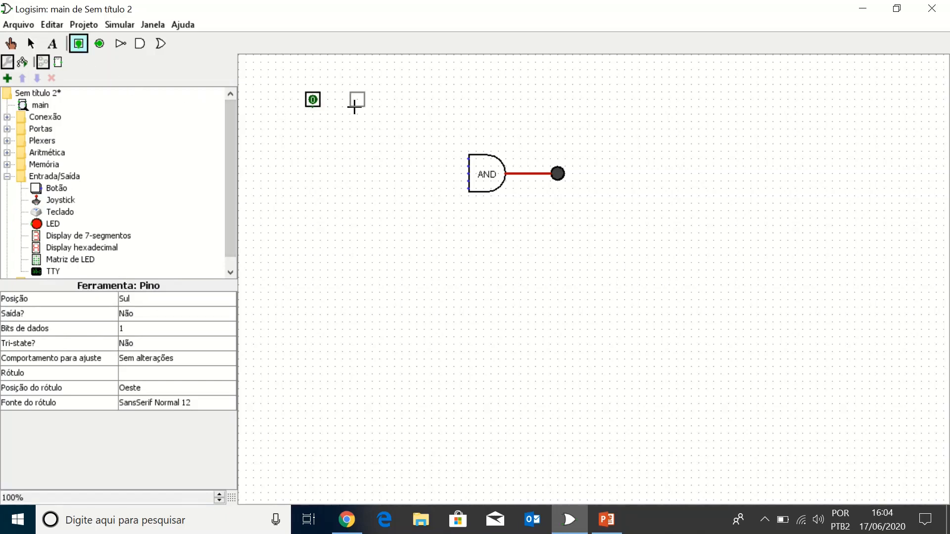
left_click(354, 107)
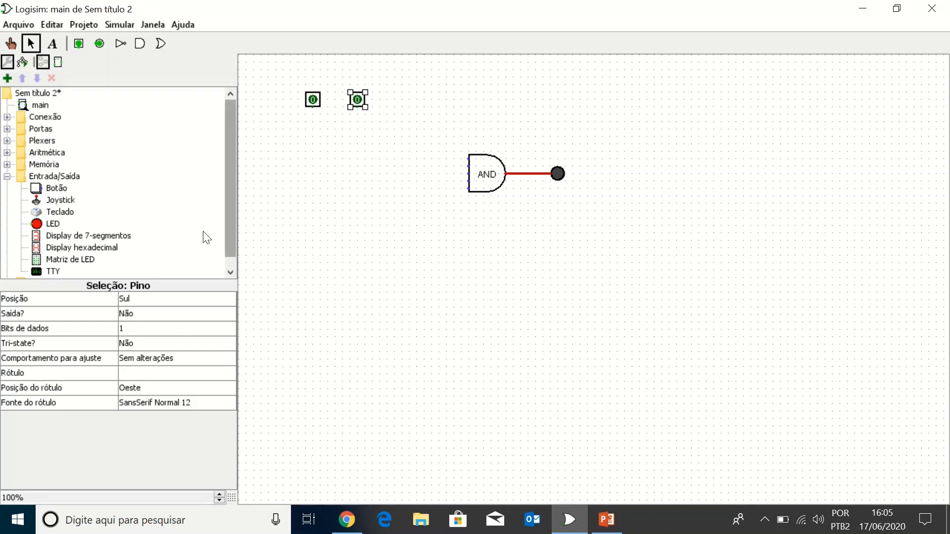
left_click(153, 301)
left_click(151, 324)
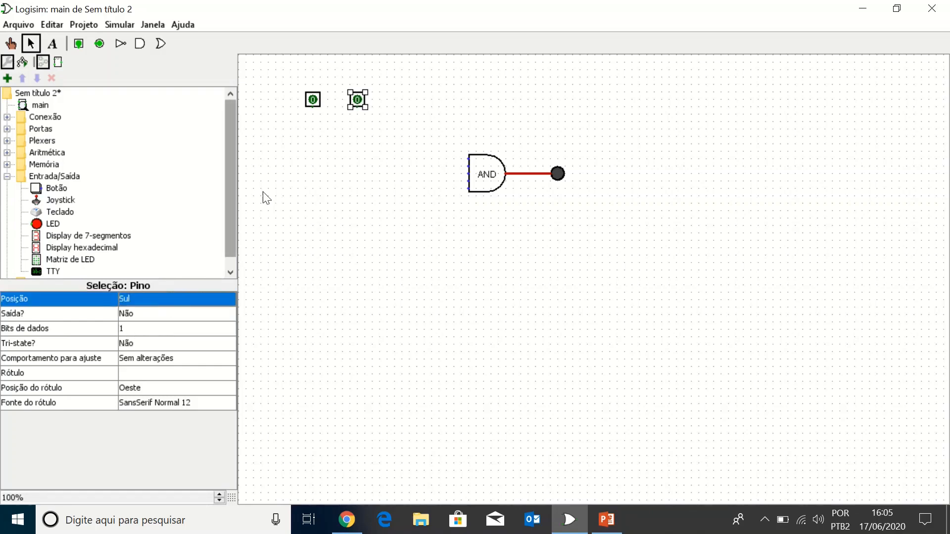
left_click(313, 101)
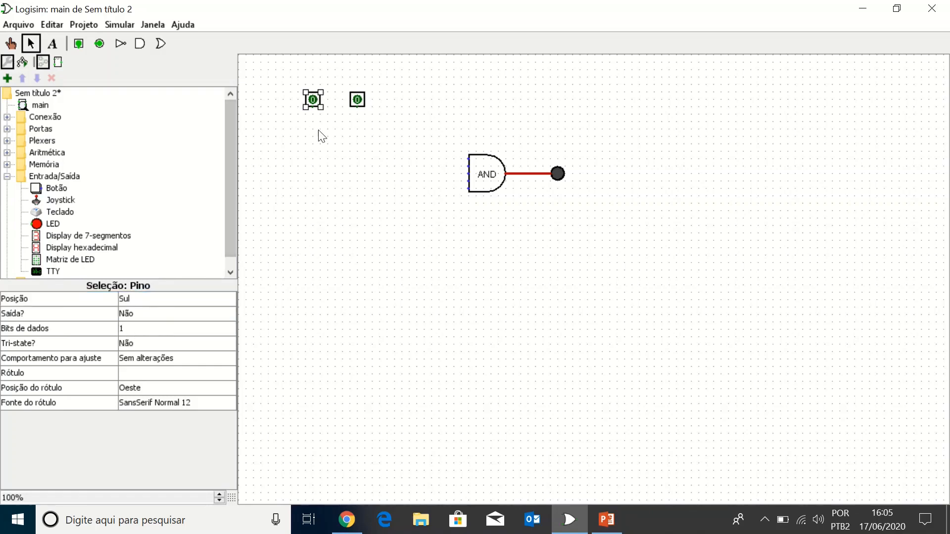
left_click(318, 212)
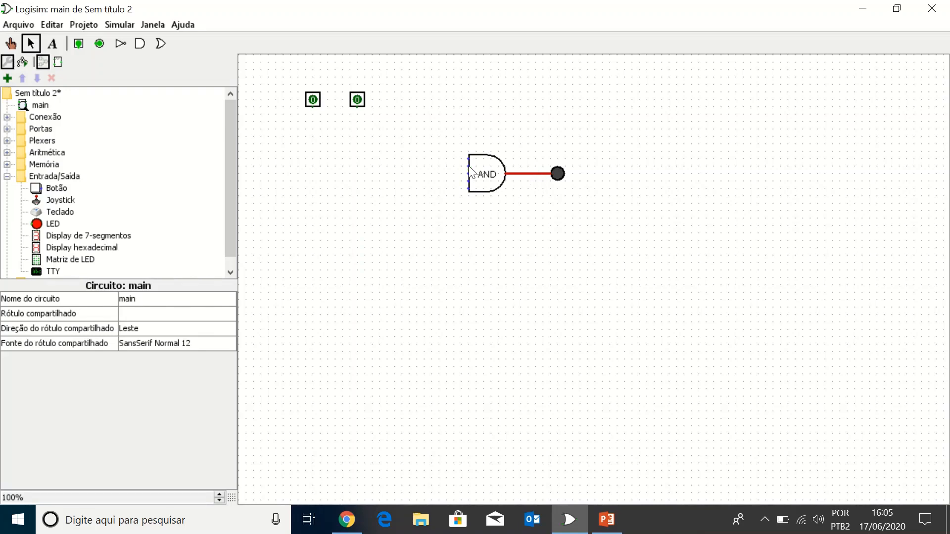
Step: Wire the right-hand pin to the AND gate's second input and the left-hand pin to its fourth input
mouse_move(468, 165)
left_mouse_down()
mouse_move(356, 144)
mouse_move(357, 106)
left_mouse_up()
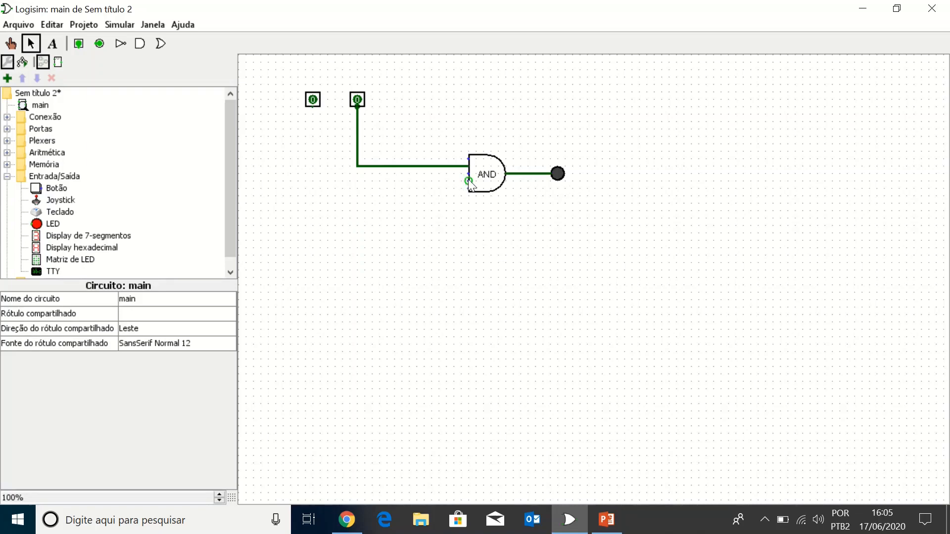
left_click_drag(468, 182, 313, 106)
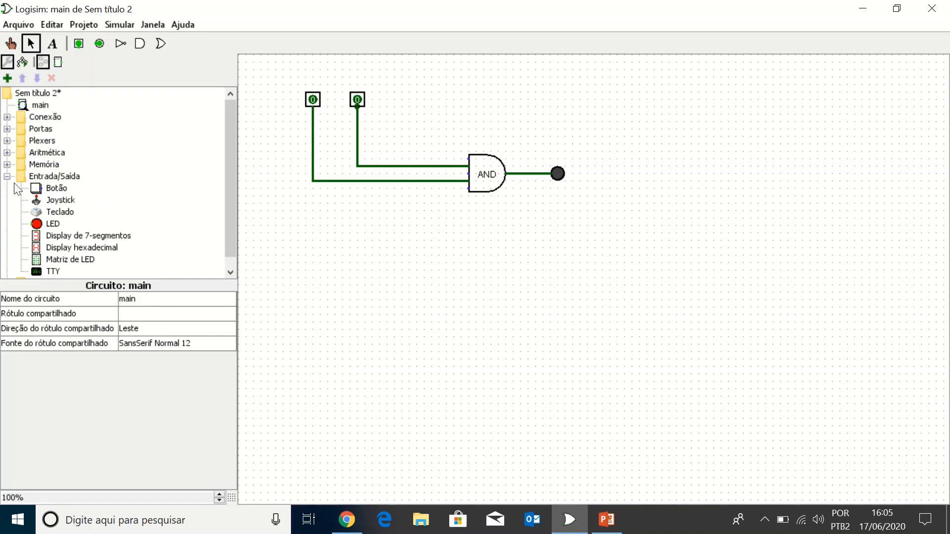
Step: Place an OR gate (Porta OR) from the Portas library directly below the AND gate
left_click(7, 129)
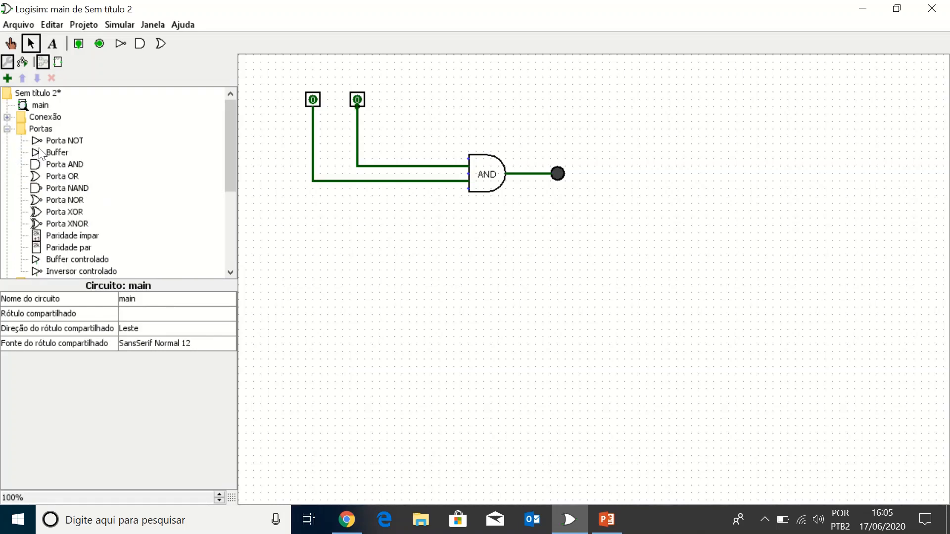
left_click(70, 181)
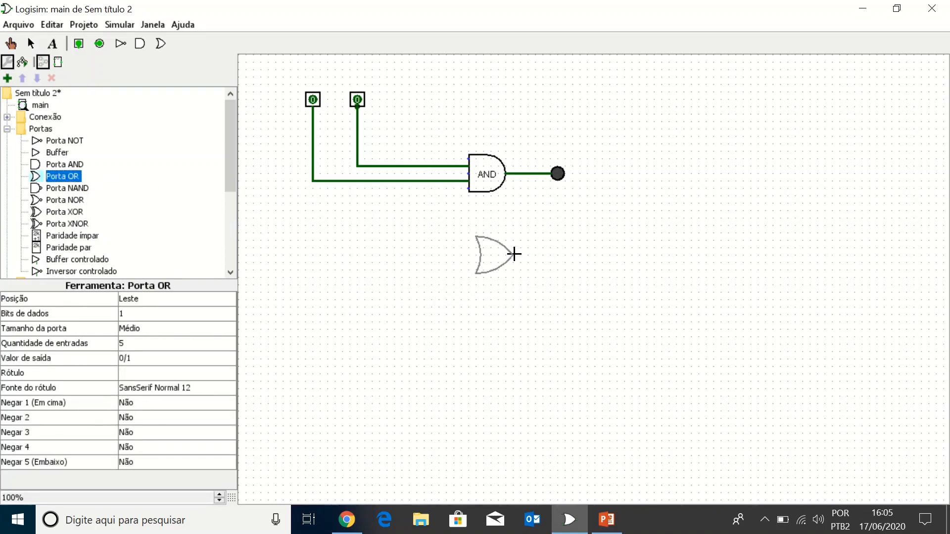
left_click(514, 255)
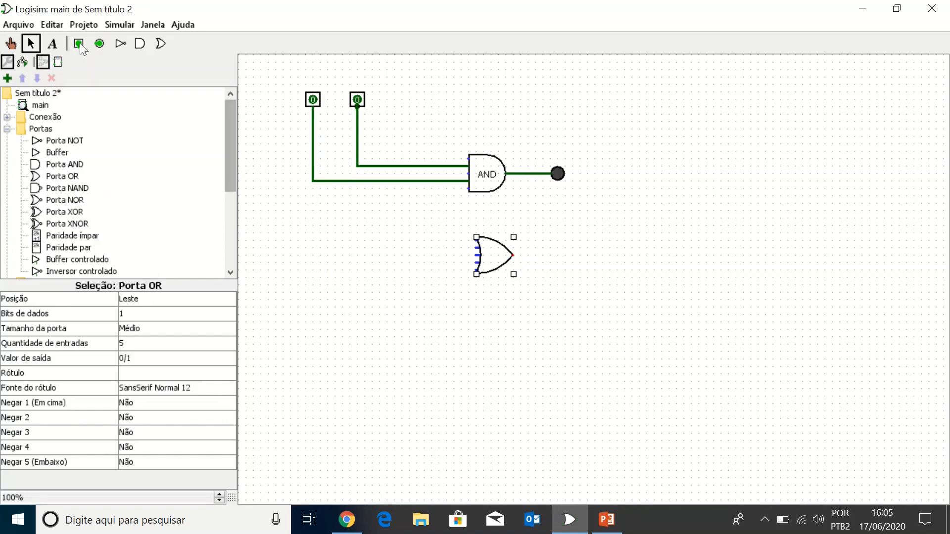
Step: Add an output pin to the right of the OR gate and wire the gate's output to it
left_click(99, 44)
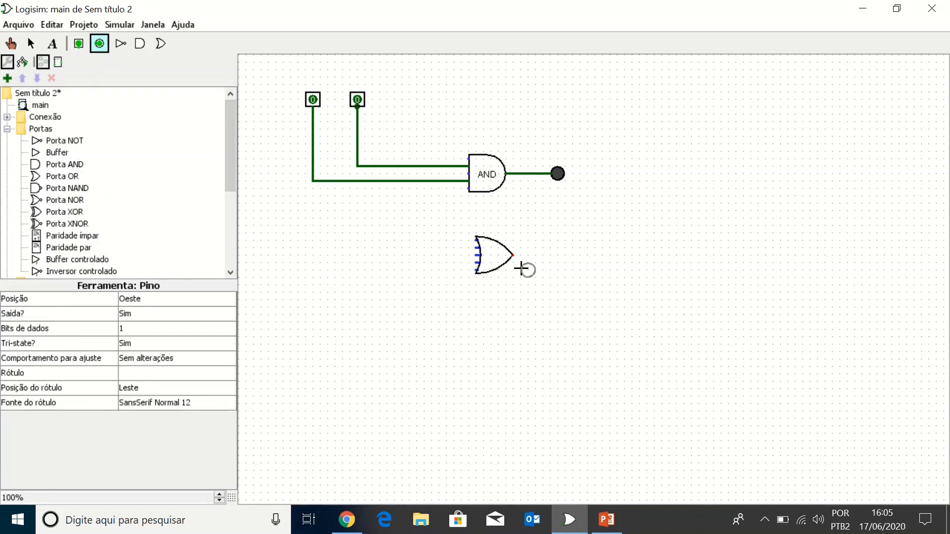
left_click(563, 253)
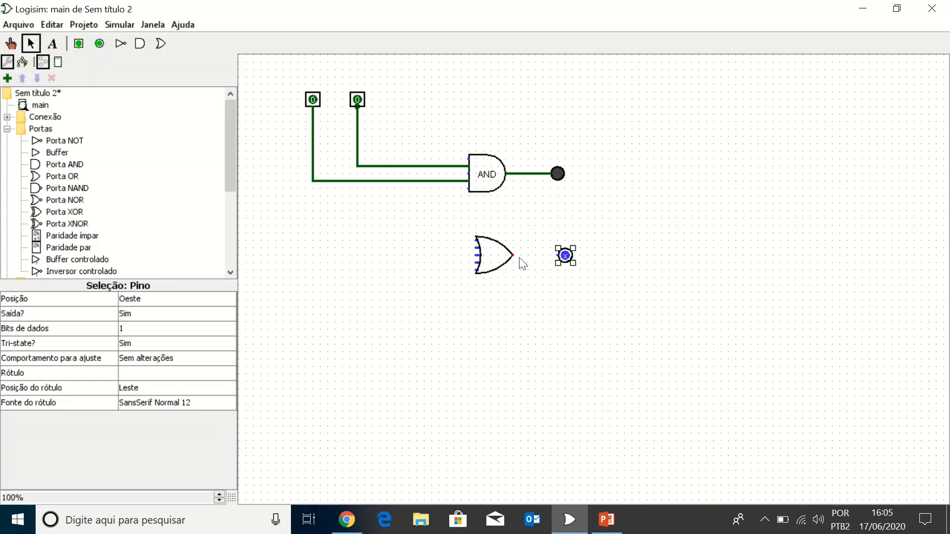
left_click_drag(513, 255, 558, 255)
Step: Place two input pins facing Sul, one above the other, to the left of the OR gate
left_click(78, 44)
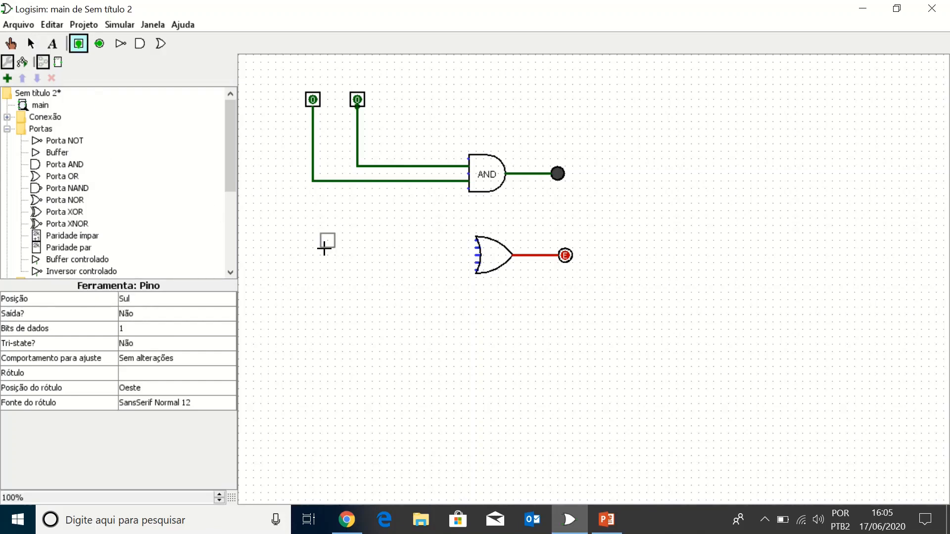
left_click(299, 238)
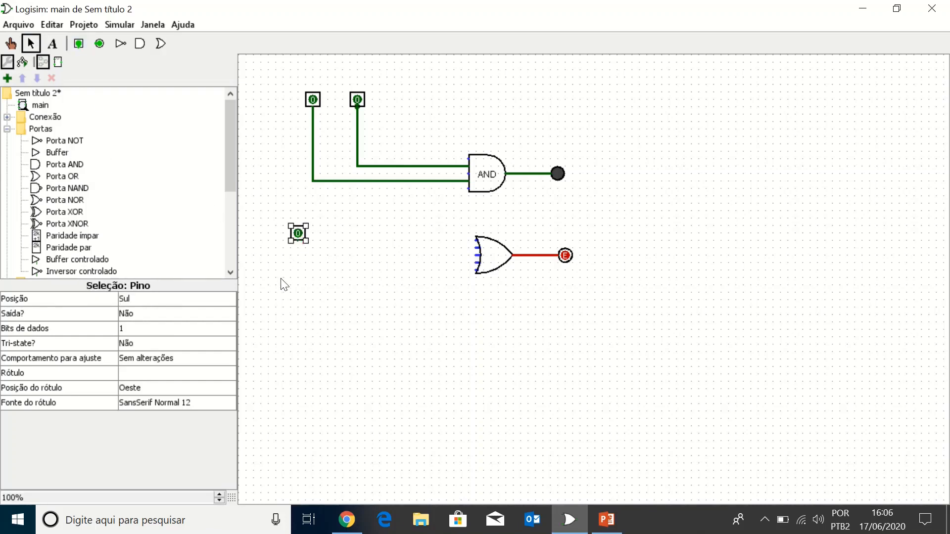
left_click(78, 43)
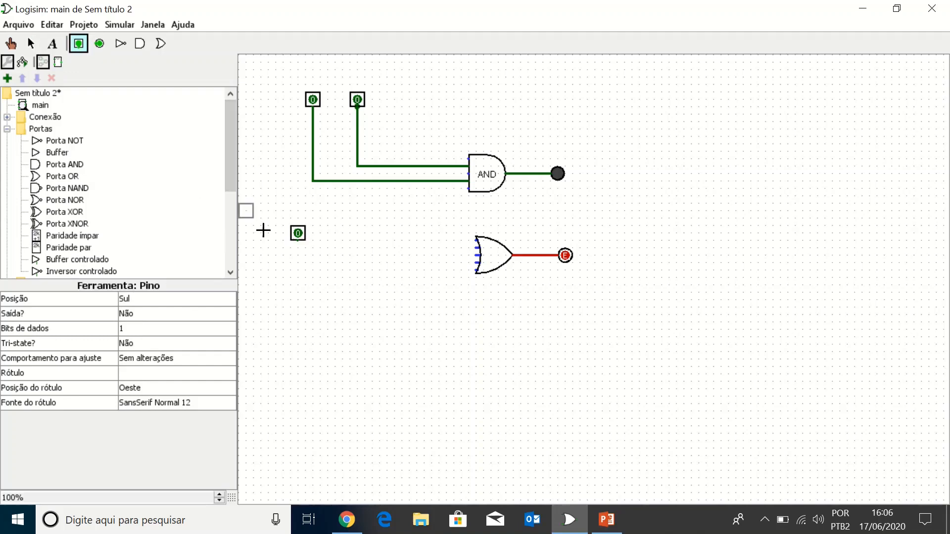
left_click(298, 276)
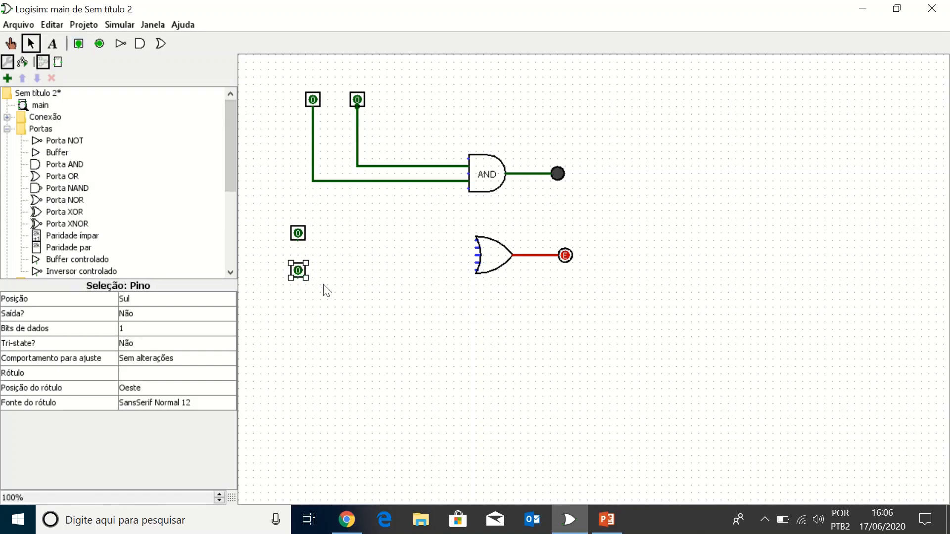
left_click_drag(299, 242, 476, 240)
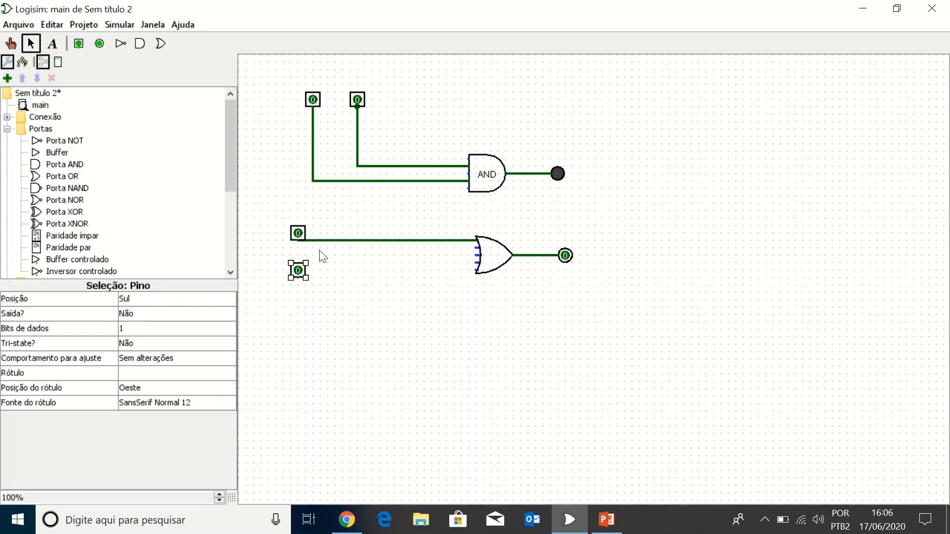
left_click(360, 241)
key("Delete")
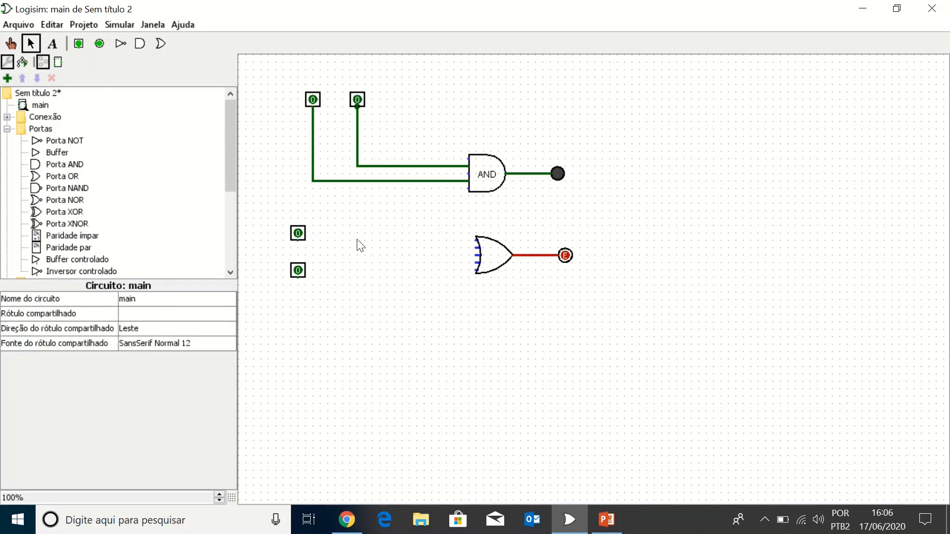
Step: Move the OR circuit's upper input pin down slightly and draw a wire from the gate's second input toward it
left_click(299, 233)
left_click_drag(298, 234, 298, 241)
left_click(309, 244)
left_click(304, 242)
mouse_move(307, 246)
left_mouse_down()
mouse_move(382, 252)
mouse_move(307, 243)
left_mouse_up()
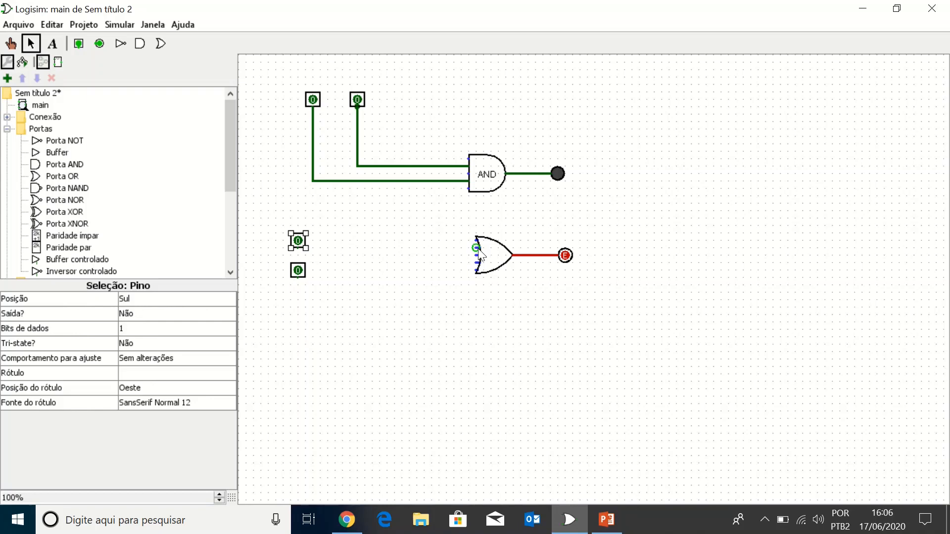
left_click_drag(478, 247, 307, 247)
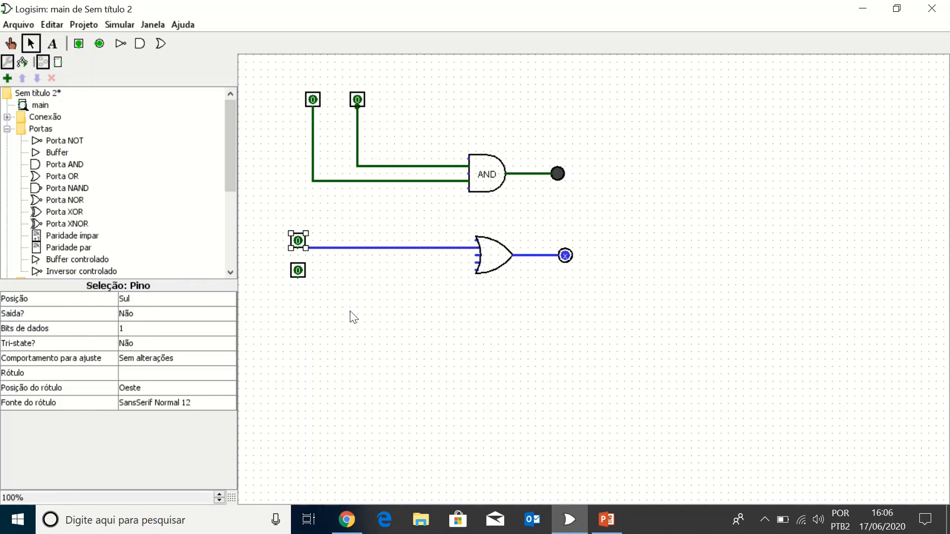
Step: Shift the OR gate slightly to the left, keeping its wires attached
left_click(503, 260)
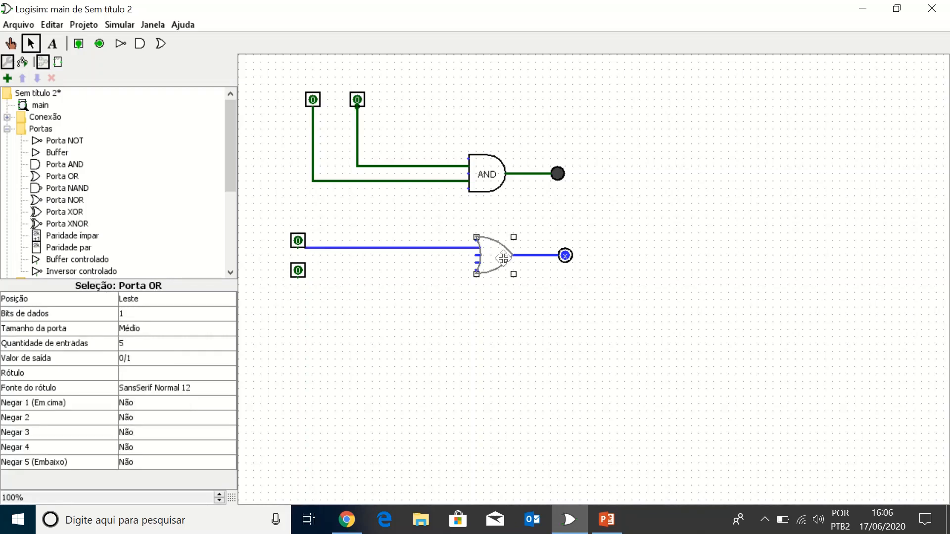
left_click_drag(503, 259, 479, 259)
left_click_drag(469, 261, 495, 244)
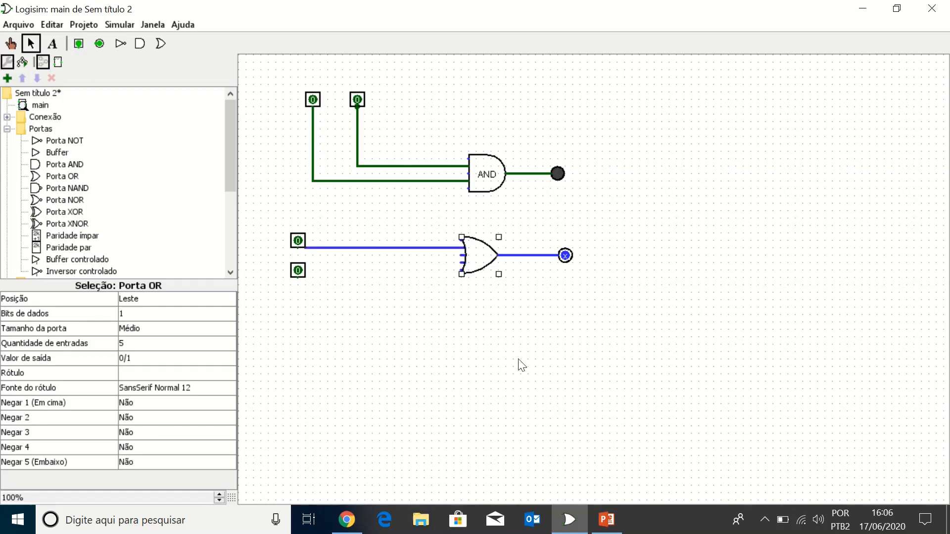
Step: Set the Posição of the OR circuit's upper input pin to Leste and line it up with the wire's end
left_click(302, 246)
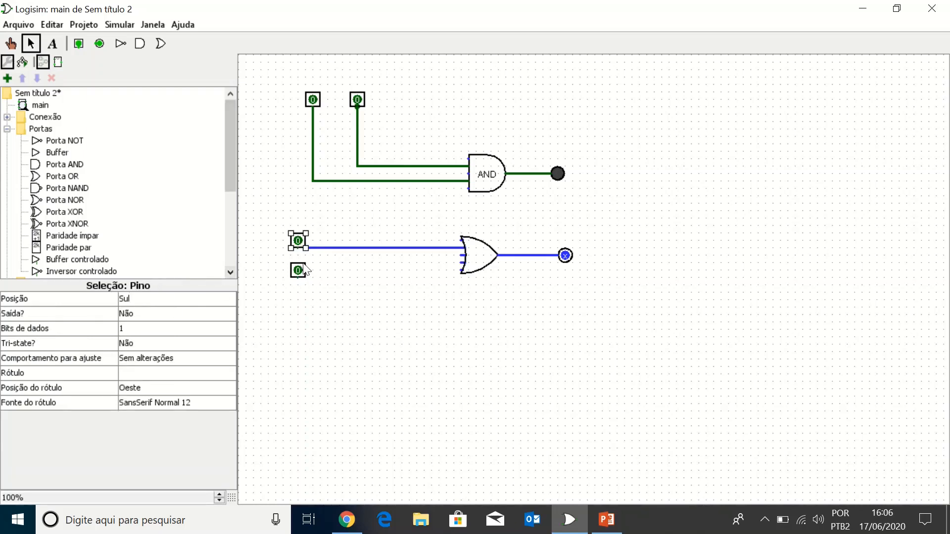
left_click(132, 300)
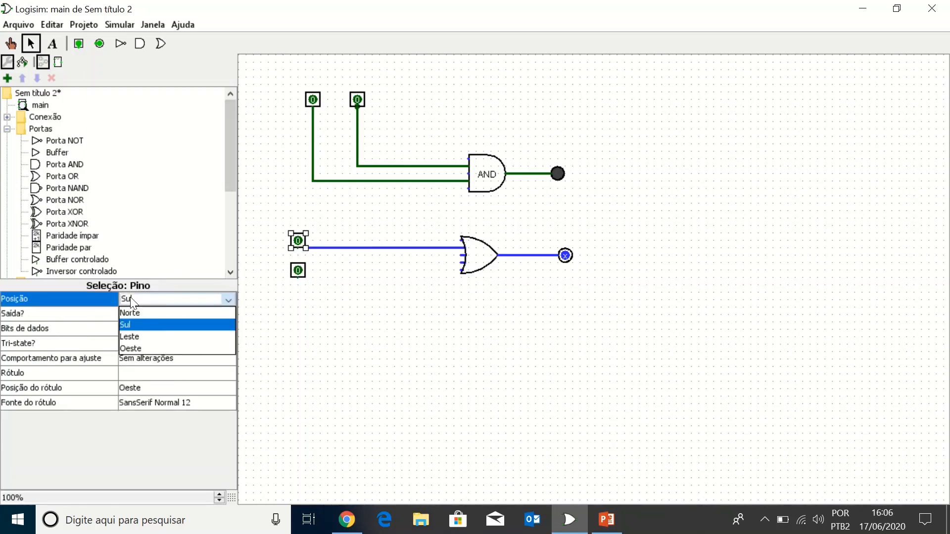
left_click(136, 340)
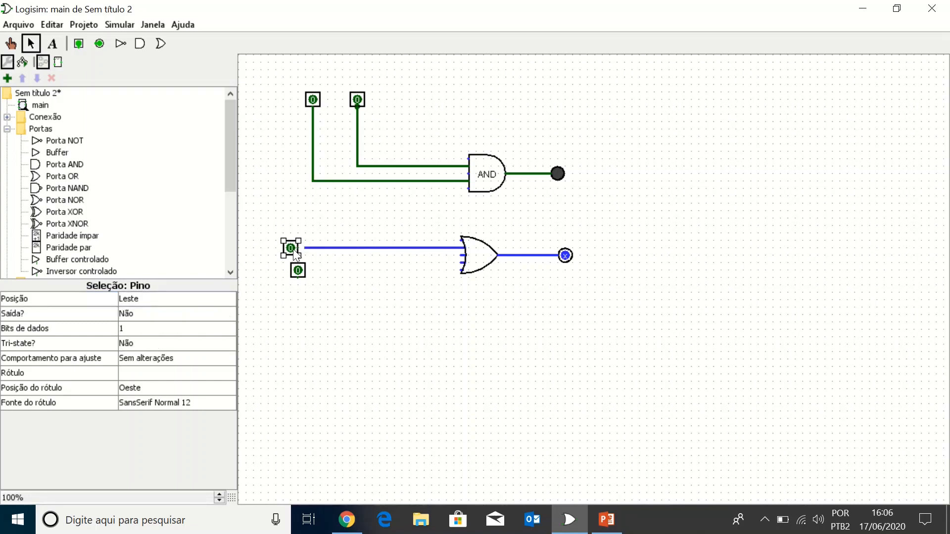
Step: Set the lower input pin's Posição to Leste and wire it to the OR gate's fifth input
left_click(299, 269)
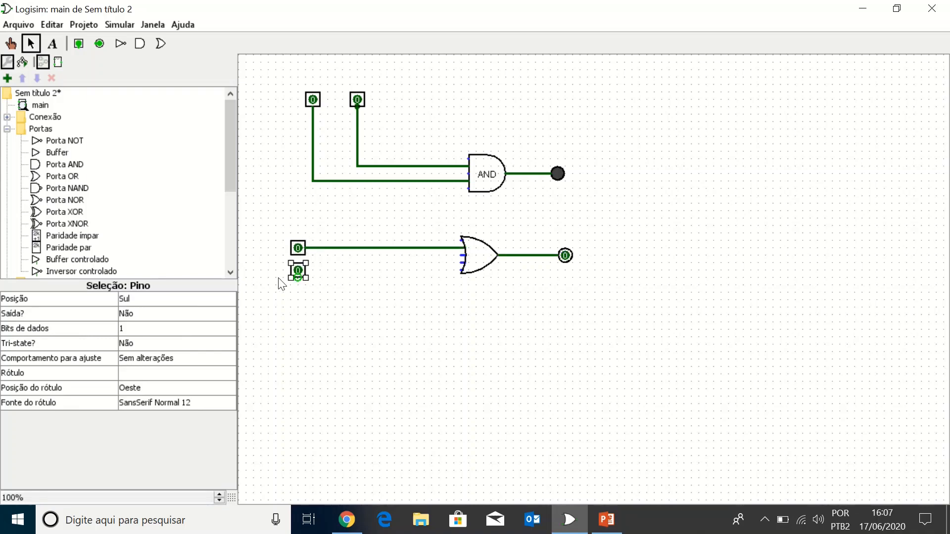
left_click(153, 300)
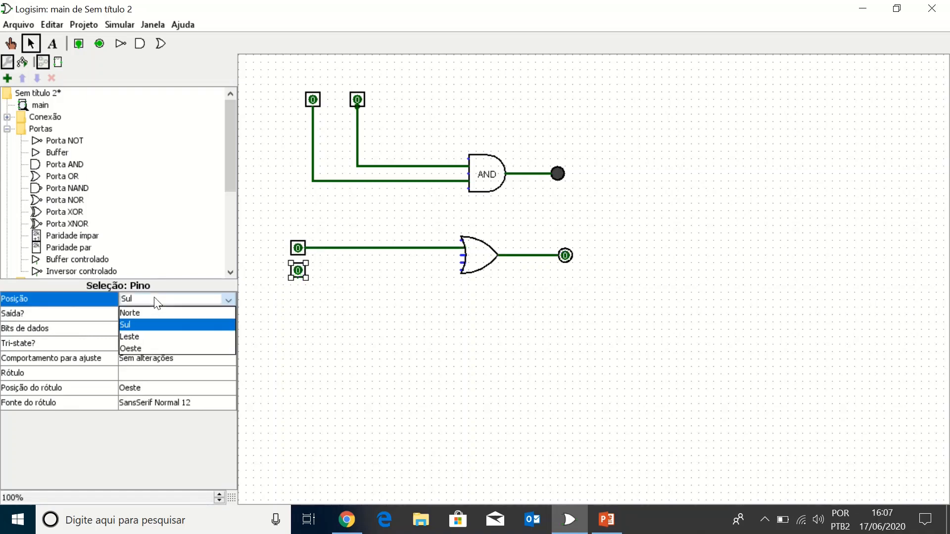
left_click(124, 337)
left_click_drag(297, 283, 464, 271)
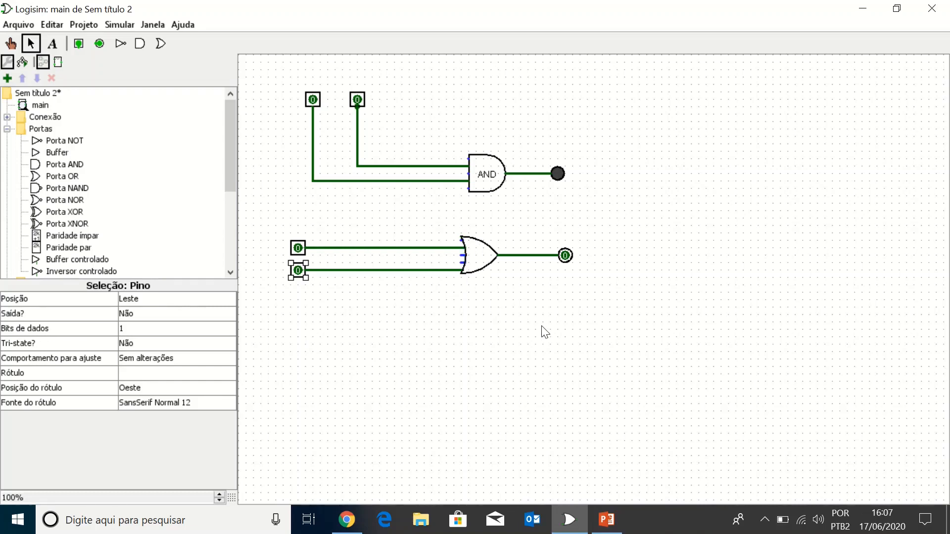
Step: Set the OR gate's label (Rótulo) to "OR" and deselect the gate
left_click(486, 264)
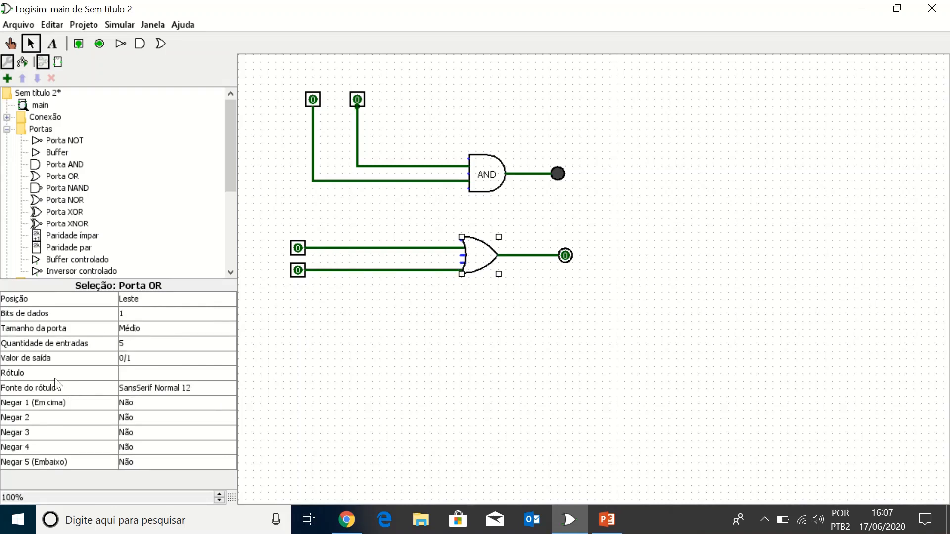
left_click(130, 372)
key("Return")
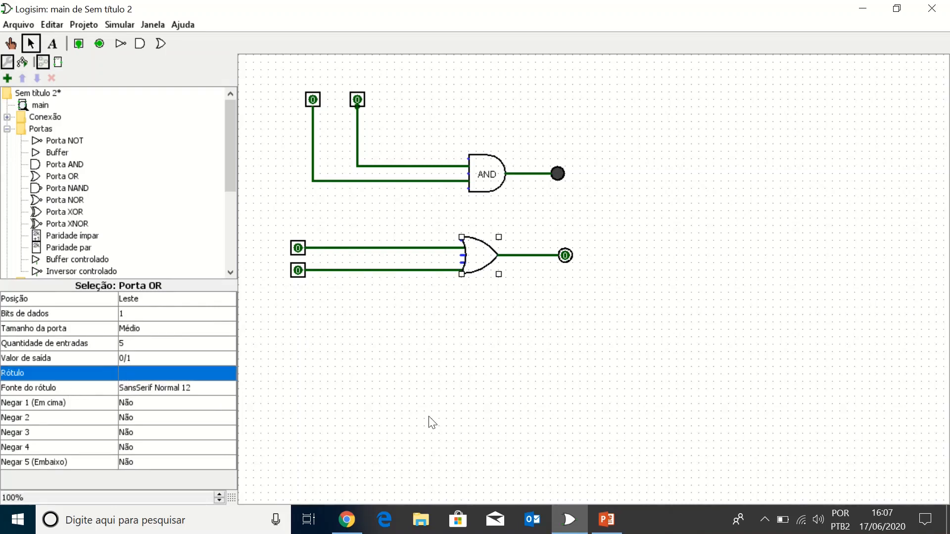
left_click(145, 372)
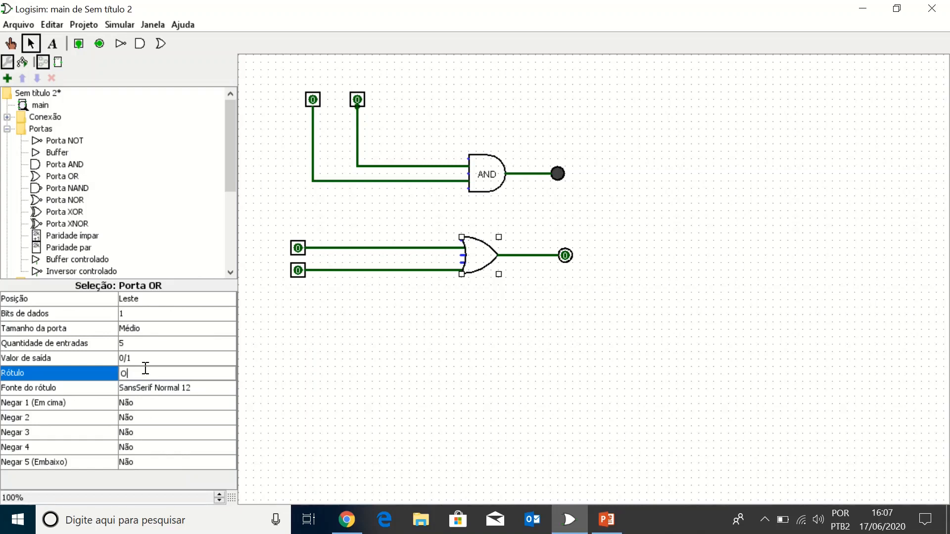
type("OR")
key("Return")
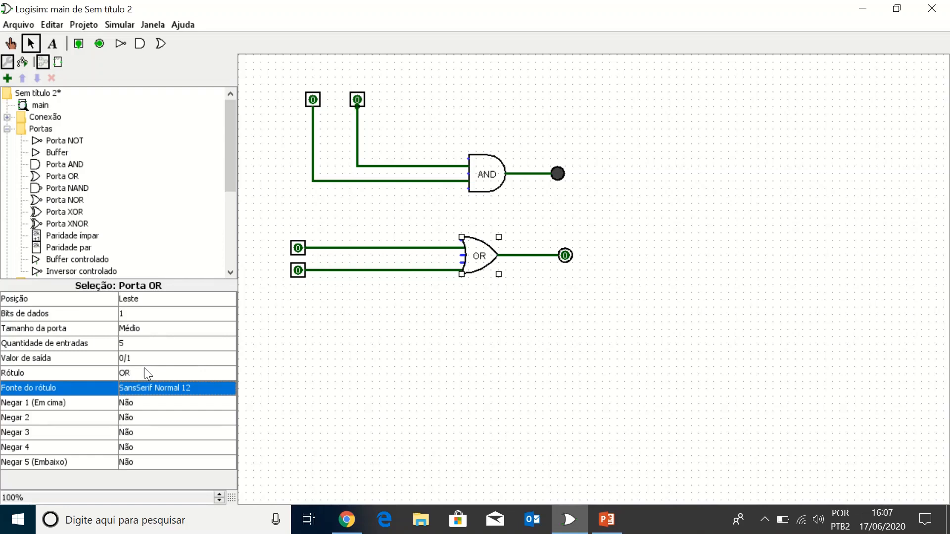
left_click(399, 462)
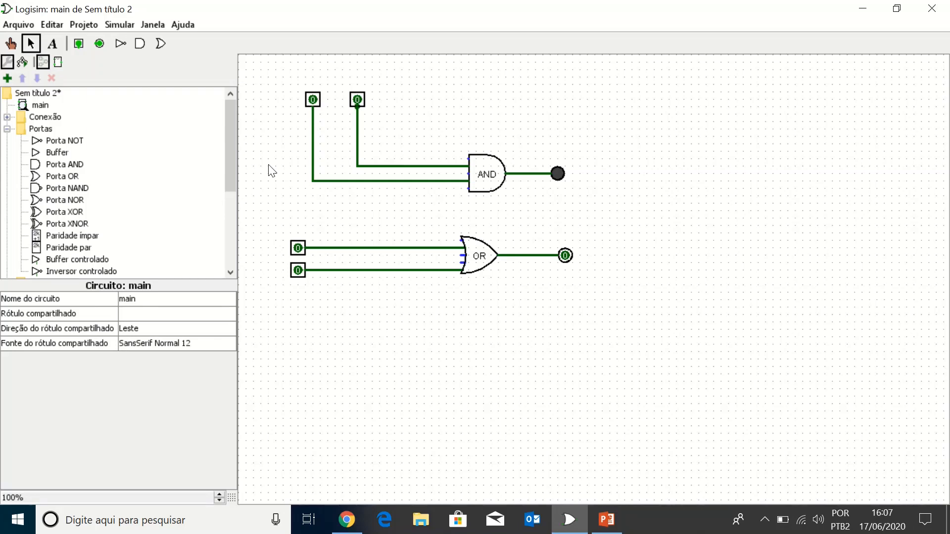
Step: Test the AND gate with the Poke tool by toggling its input pins through different combinations, ending with both at 1
left_click(14, 45)
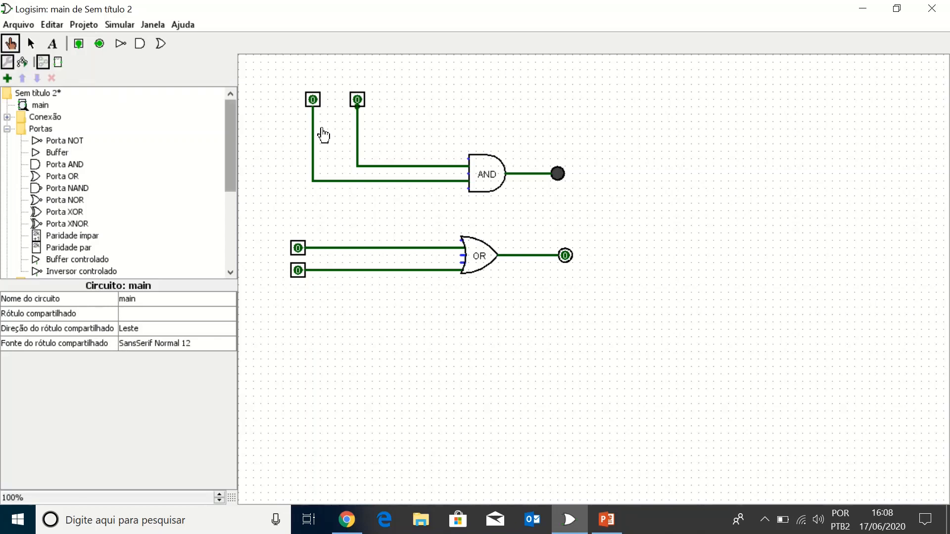
left_click(313, 101)
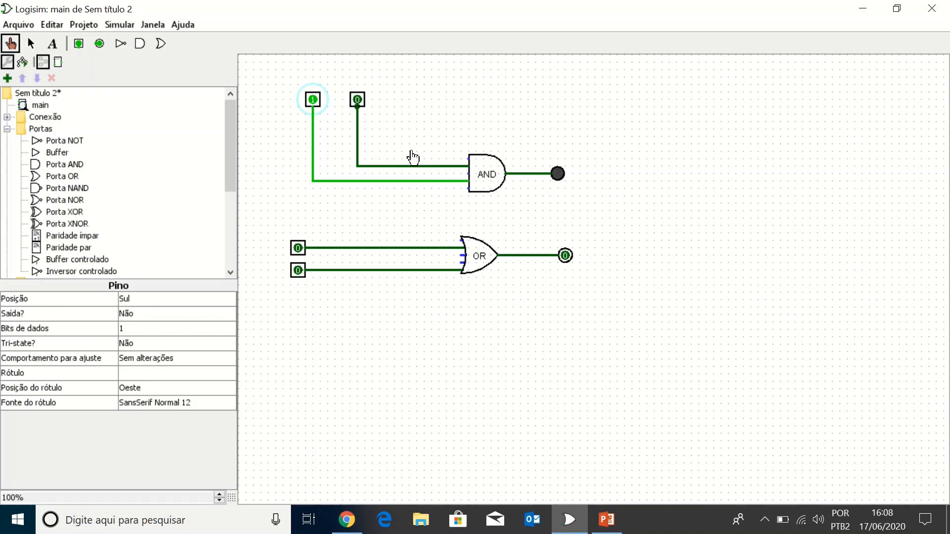
left_click(358, 103)
left_click(359, 102)
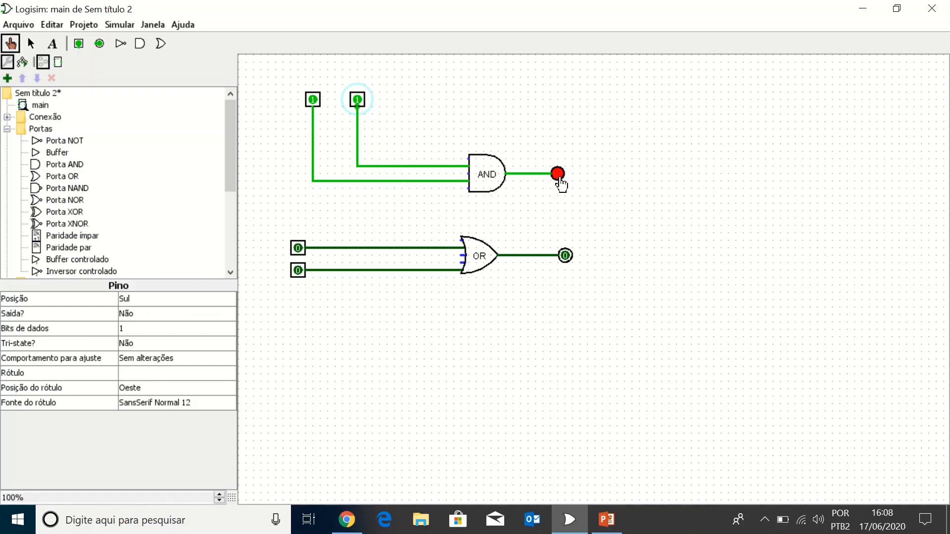
left_click(312, 100)
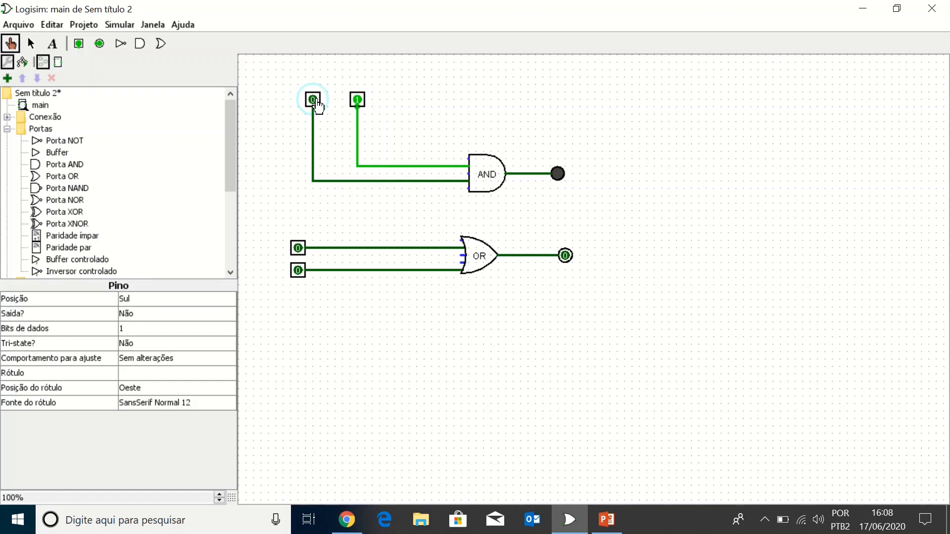
left_click(314, 101)
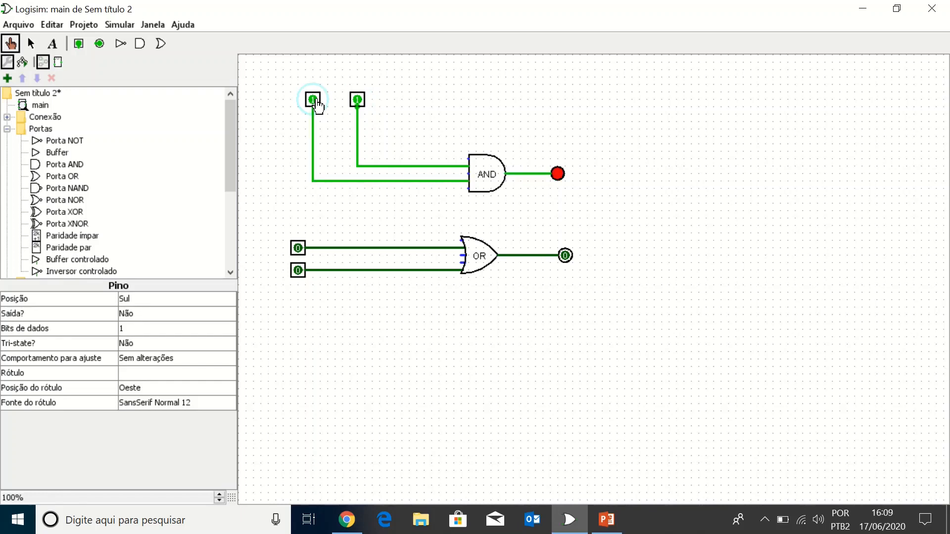
left_click(359, 101)
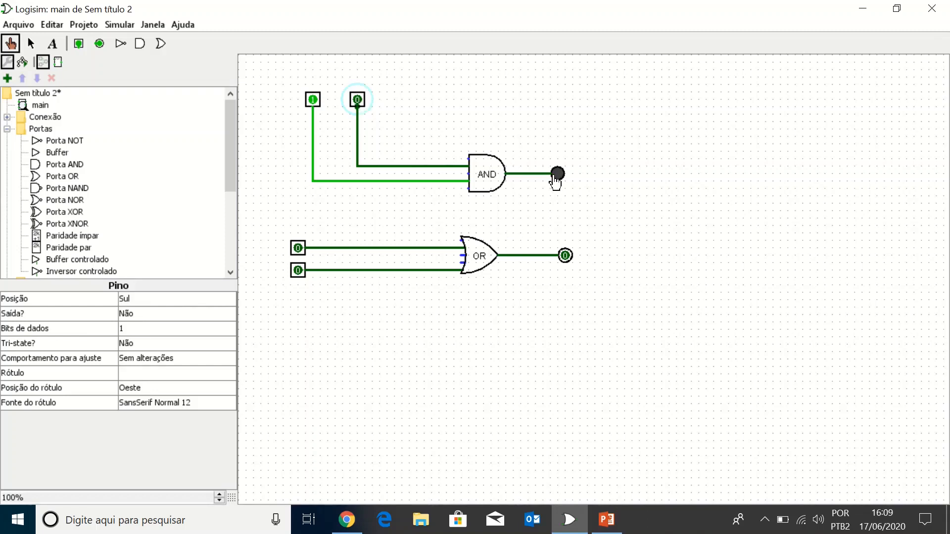
left_click(358, 101)
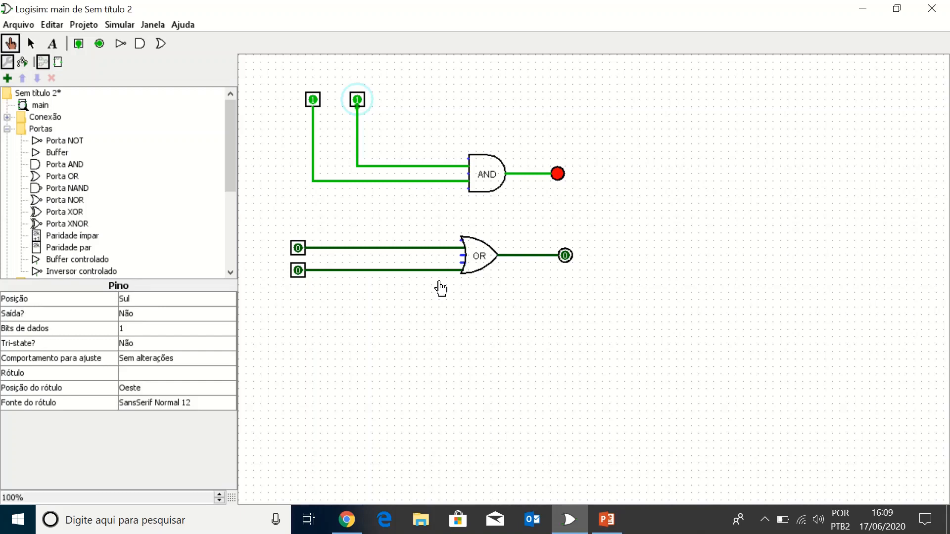
Step: Test the OR gate by toggling its input pins through different combinations, and return the OR and AND circuits' inputs to 0
left_click(297, 271)
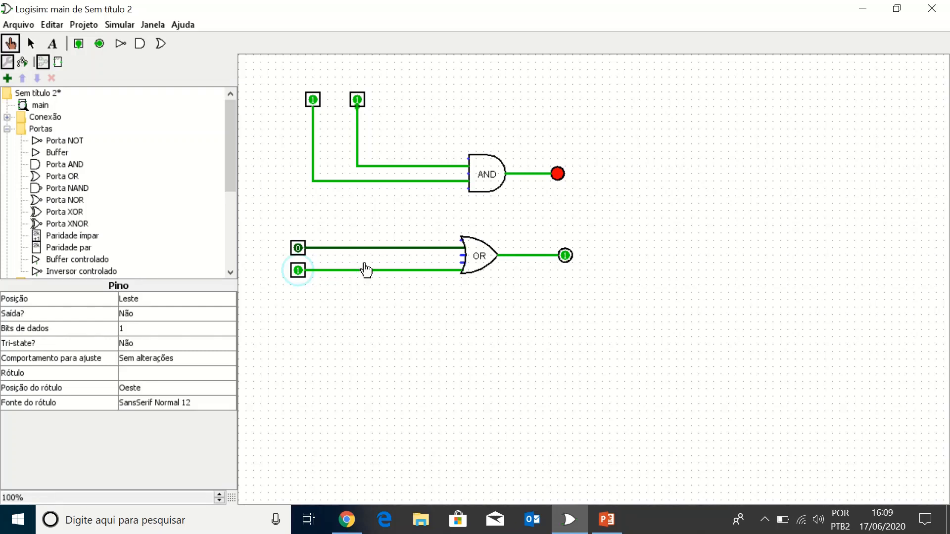
left_click(298, 270)
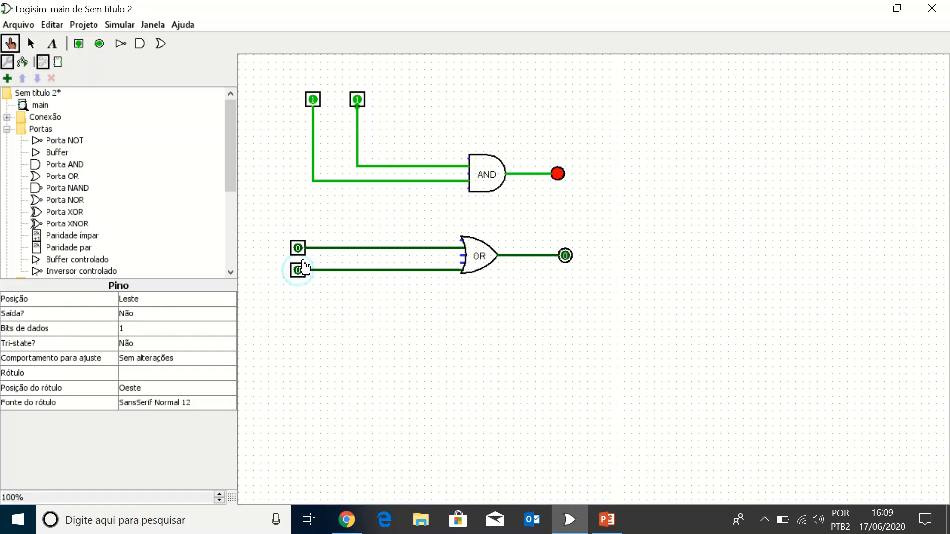
left_click(299, 248)
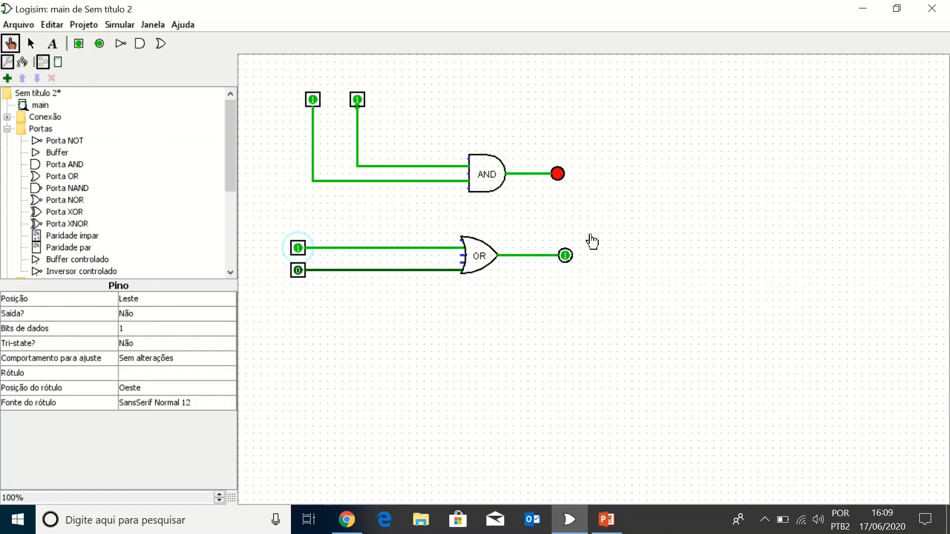
left_click(299, 270)
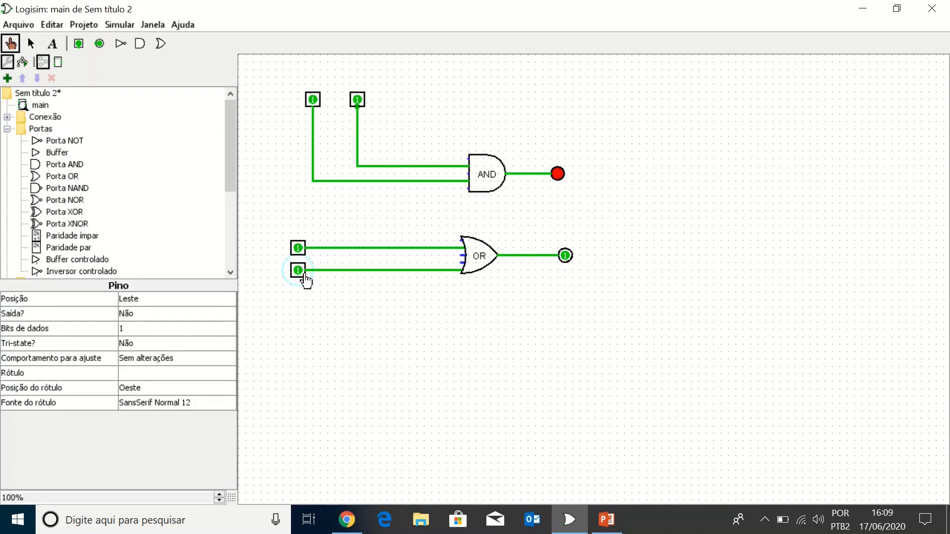
left_click(303, 272)
left_click(298, 251)
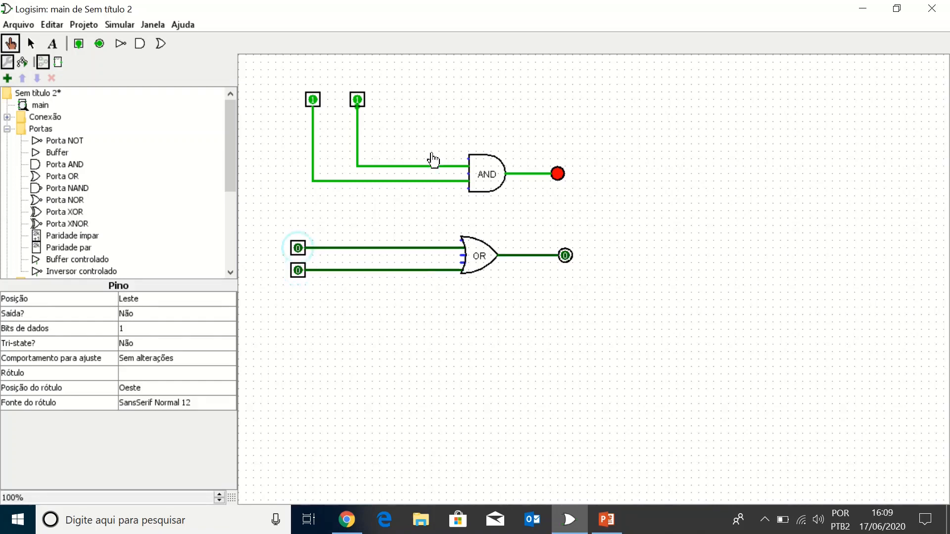
left_click(313, 101)
left_click(357, 101)
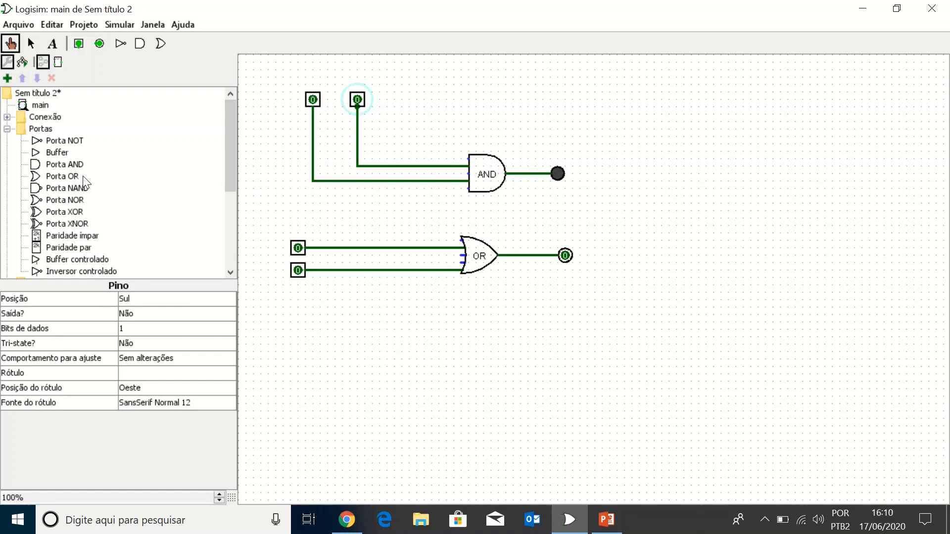
Step: Place two input pins facing Sul side by side below the OR circuit
left_click(78, 44)
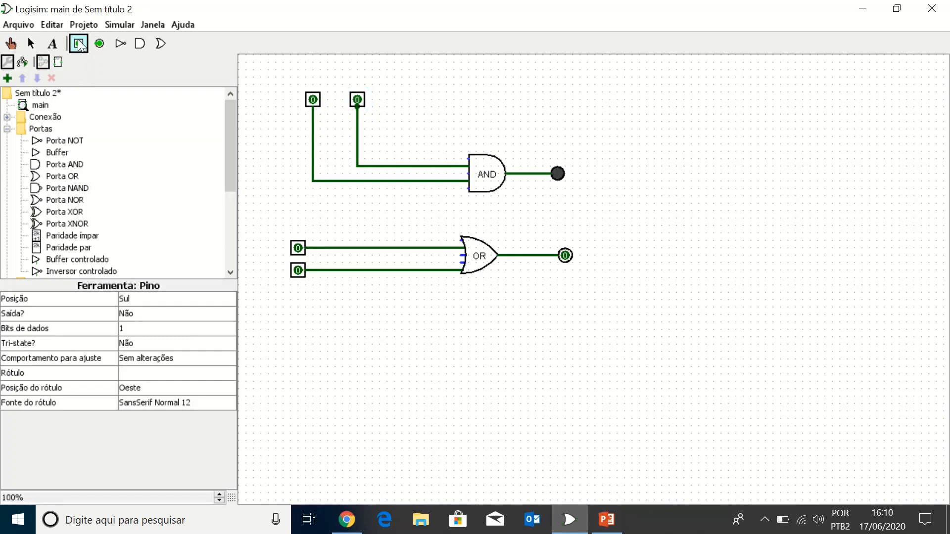
left_click(341, 333)
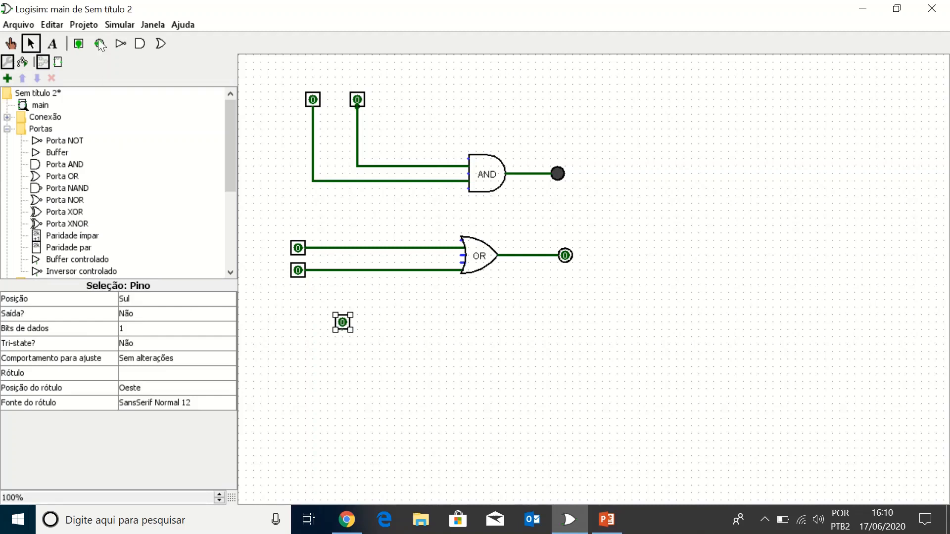
left_click(81, 45)
left_click(388, 322)
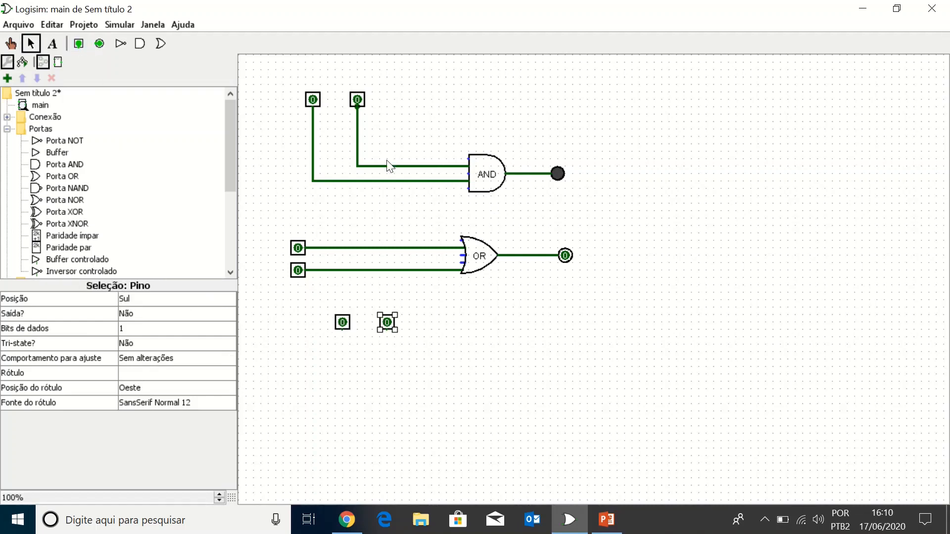
Step: Place an AND gate below and to the right of the new pins, and an OR gate between the pins and that gate
left_click(67, 166)
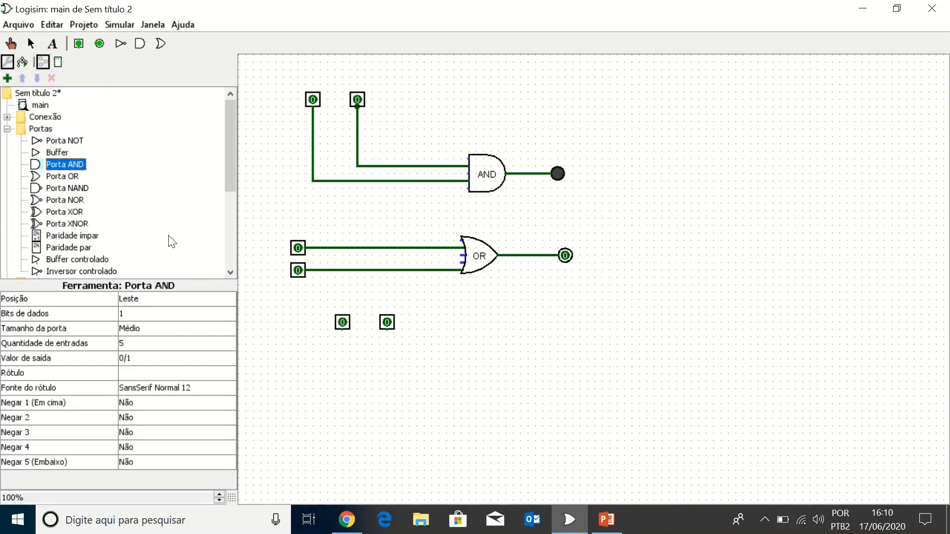
left_click(573, 381)
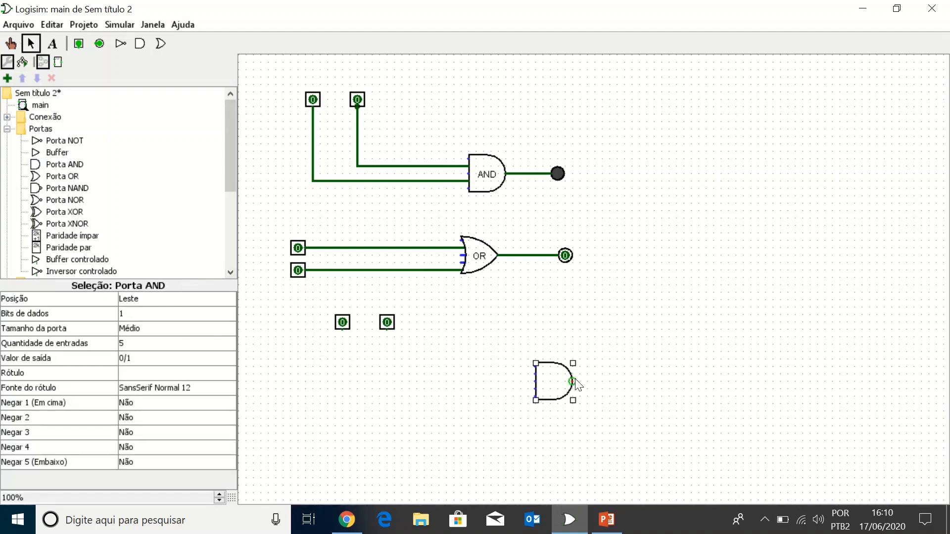
left_click(68, 177)
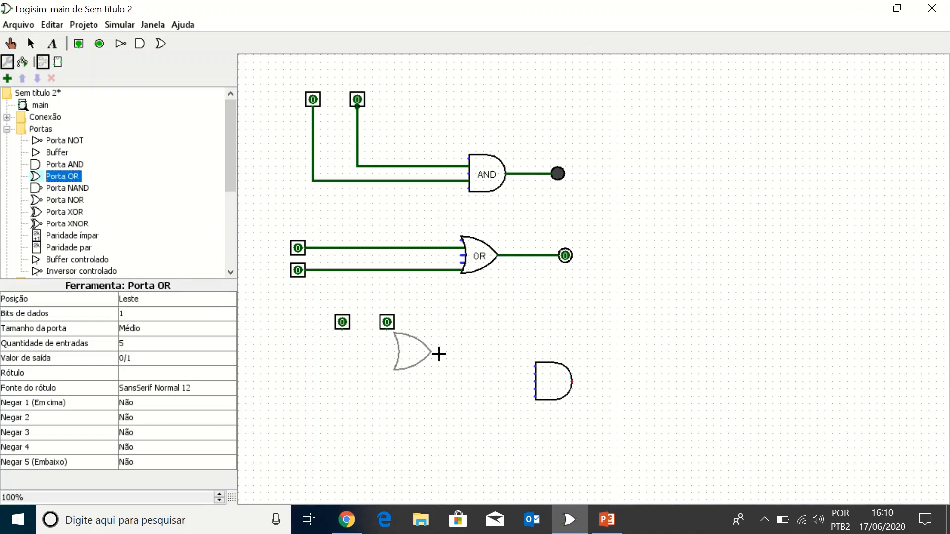
left_click(457, 358)
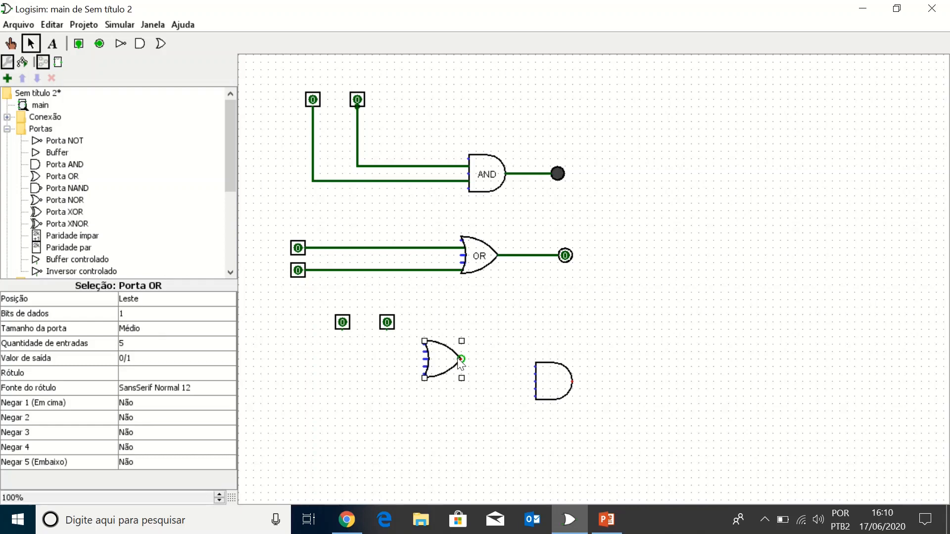
Step: Place an output pin to the right of the new AND gate and wire it to the gate's output
left_click(99, 43)
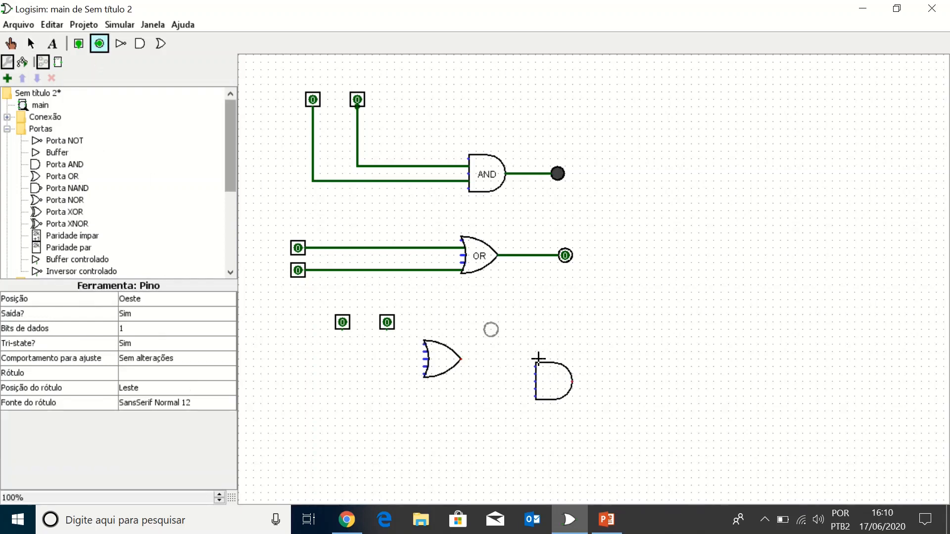
left_click(638, 382)
left_click_drag(572, 381, 638, 381)
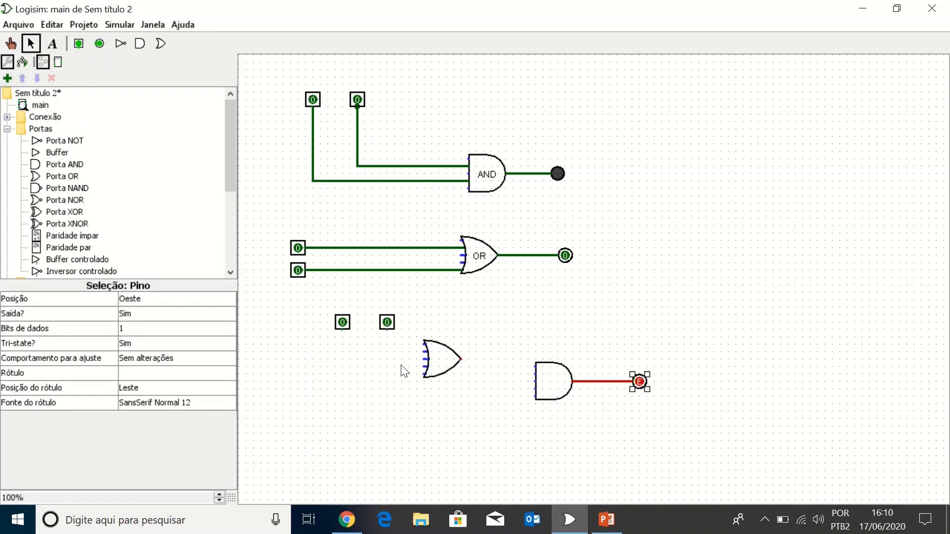
Step: Wire the two new input pins to the new OR gate's second and fourth inputs, and its output to the AND gate
mouse_move(424, 352)
left_mouse_down()
mouse_move(386, 352)
mouse_move(387, 337)
left_mouse_up()
left_click_drag(464, 361, 553, 368)
left_click(502, 406)
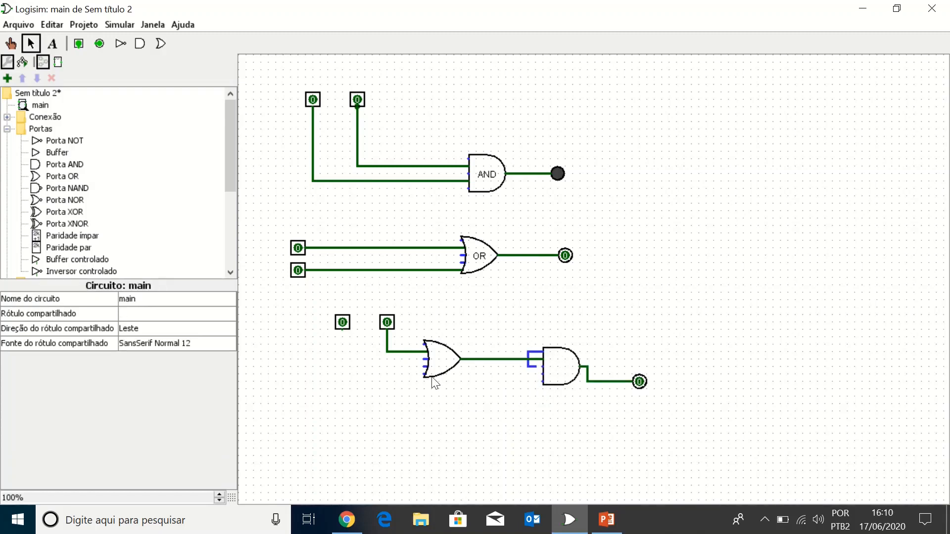
left_click_drag(424, 367, 342, 326)
Step: Move the new AND gate lower and remove the stray wire loop at its inputs
left_click_drag(563, 388, 571, 425)
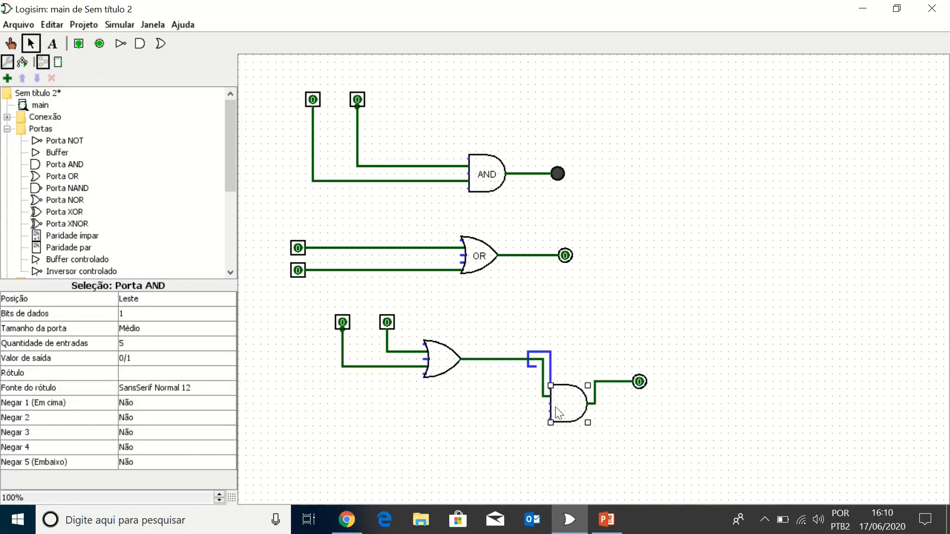
left_click(550, 359)
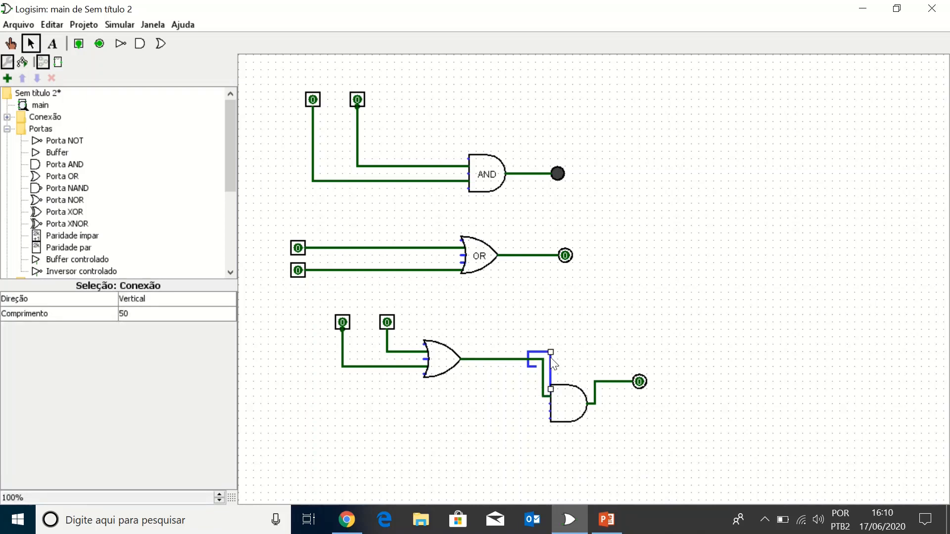
mouse_move(552, 361)
left_mouse_down()
mouse_move(536, 352)
mouse_move(543, 359)
left_mouse_up()
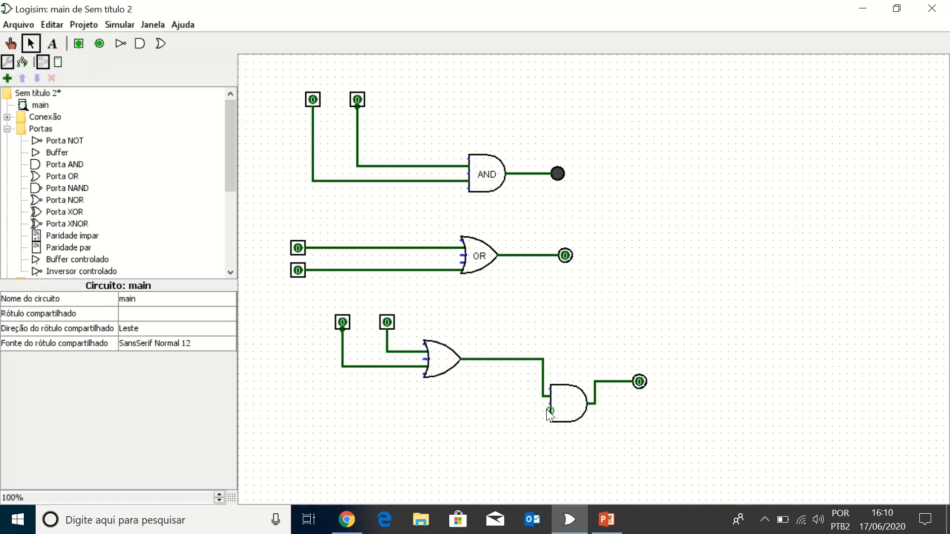
Step: Wire the new AND gate's fourth input to the wire coming from the left input pin
left_click_drag(549, 413, 357, 366)
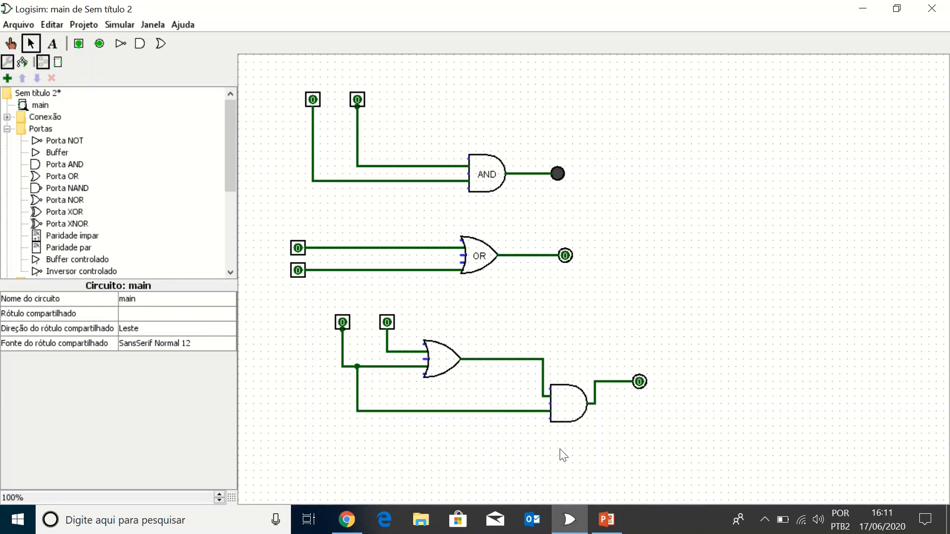
Step: Test the combined OR-AND circuit with the Poke tool by toggling its input pins, ending with the left at 0 and the right at 1
left_click(10, 44)
left_click(345, 328)
left_click(347, 333)
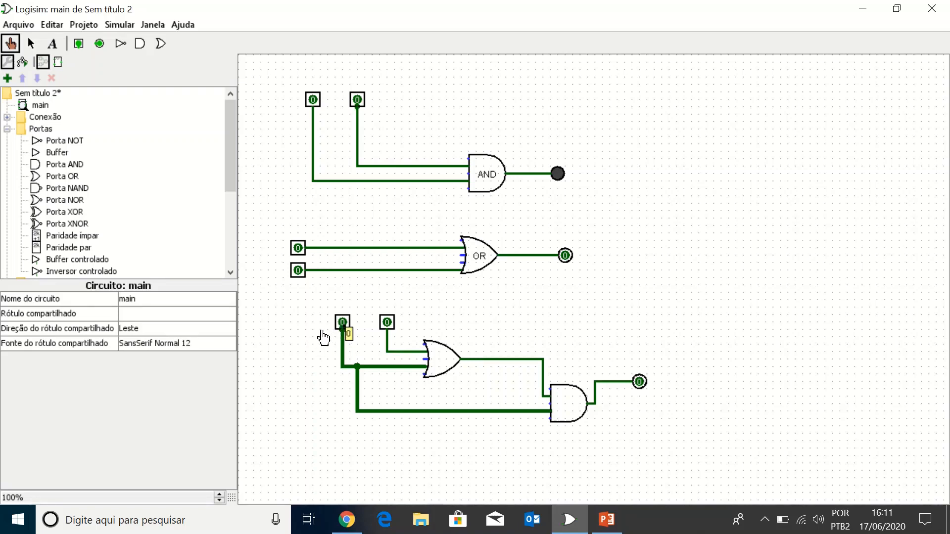
left_click(344, 323)
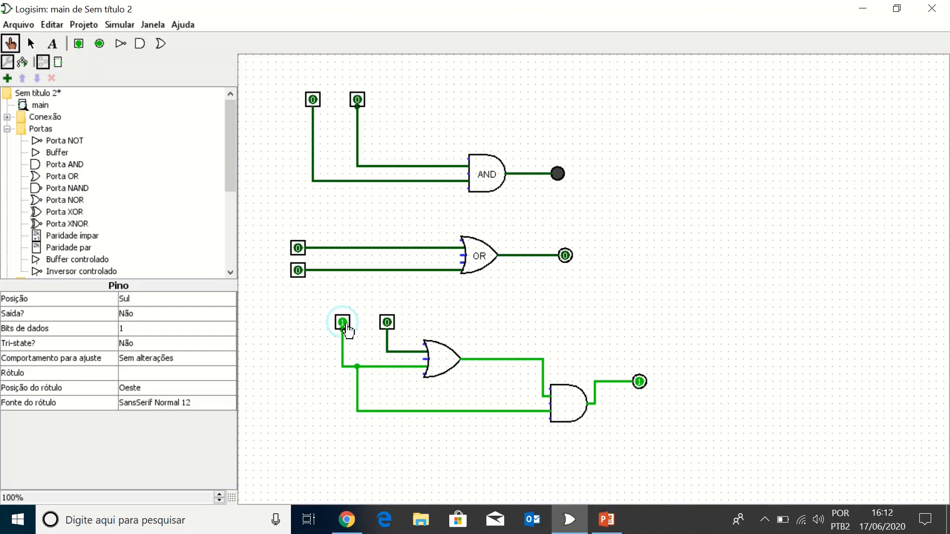
left_click(387, 323)
left_click(343, 323)
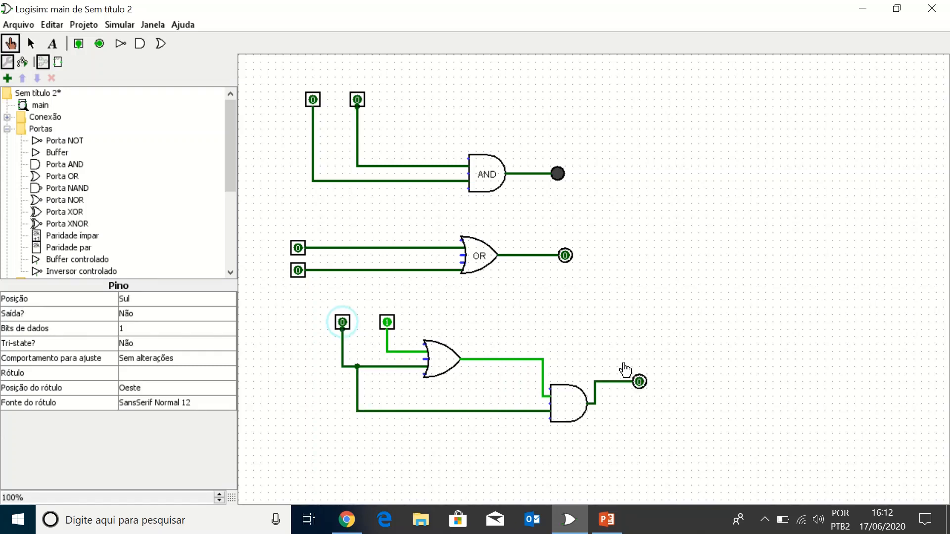
left_click(343, 325)
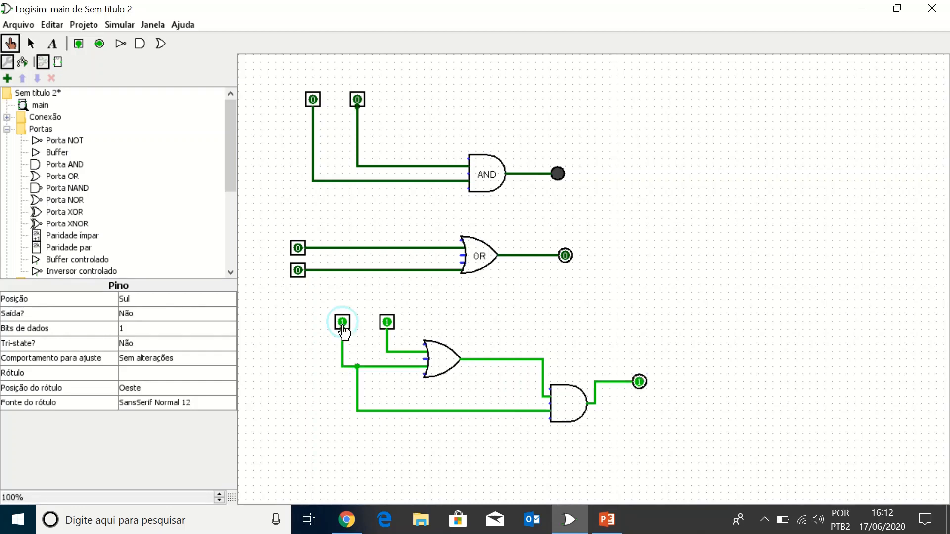
left_click(388, 324)
left_click(389, 324)
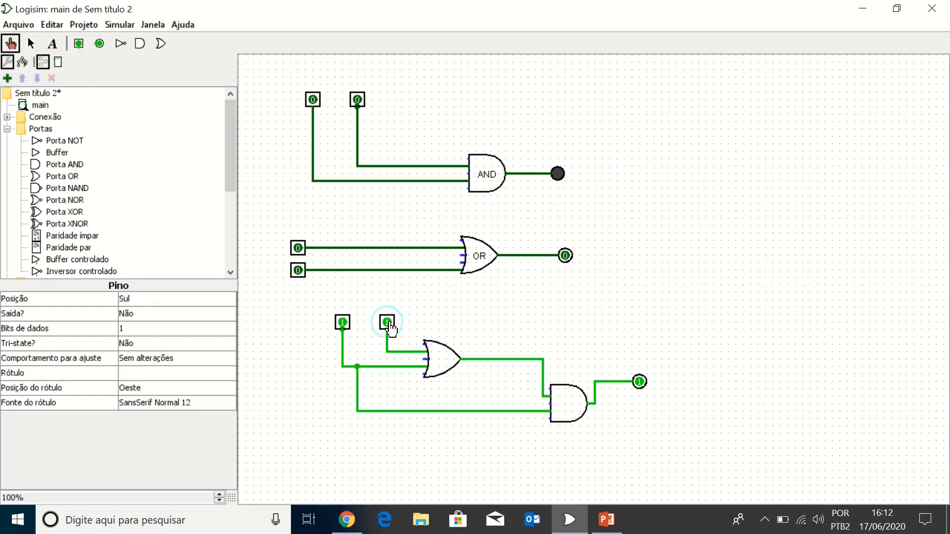
left_click(343, 323)
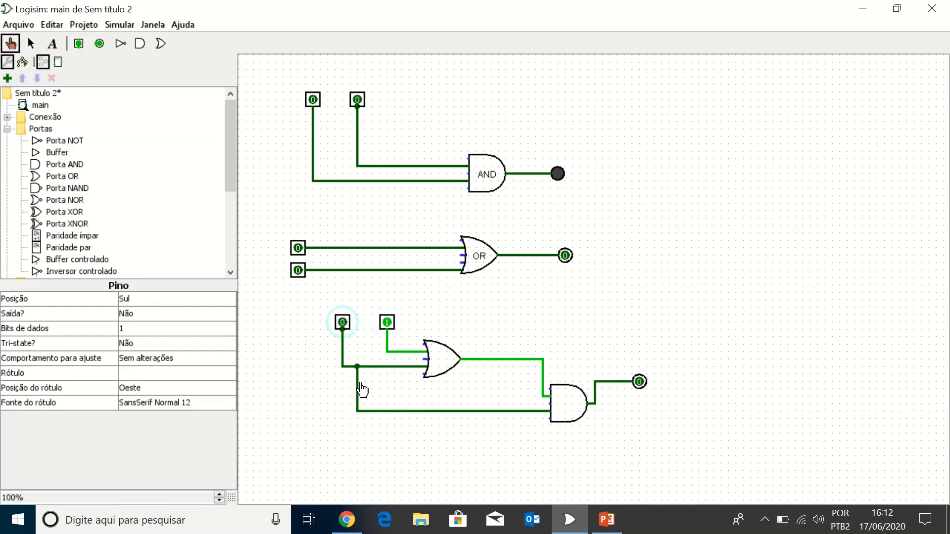